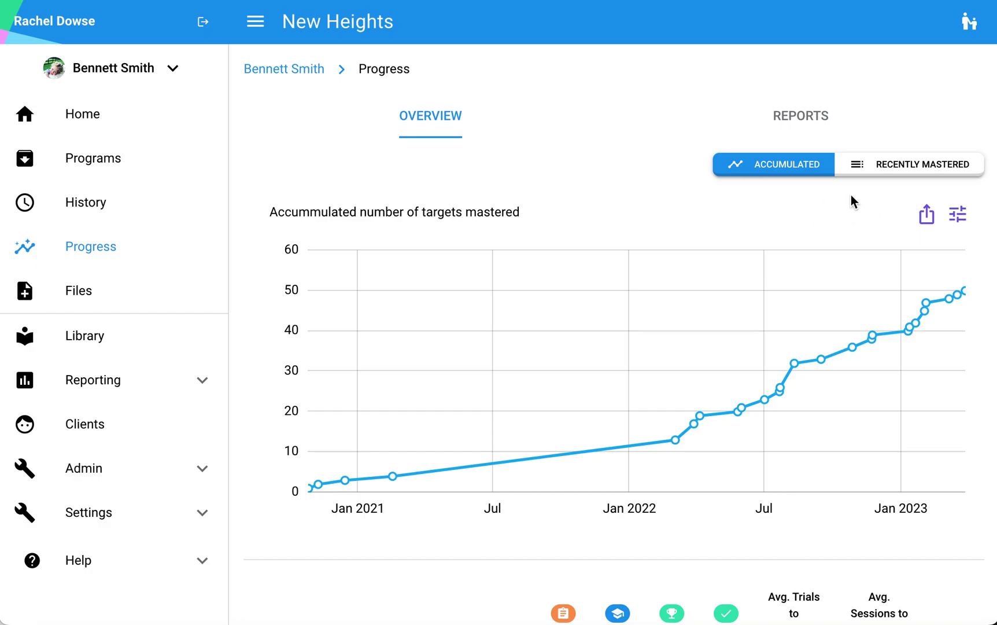
Step: Browse recently mastered targets sorted by introduced date and status, then return to the accumulated mastery chart
click(907, 171)
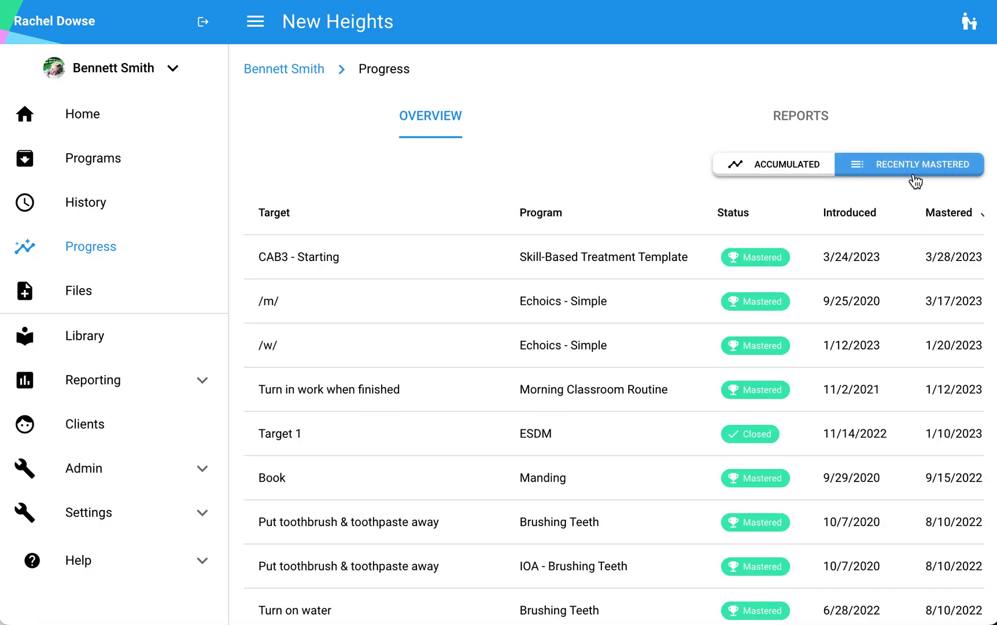
click(895, 212)
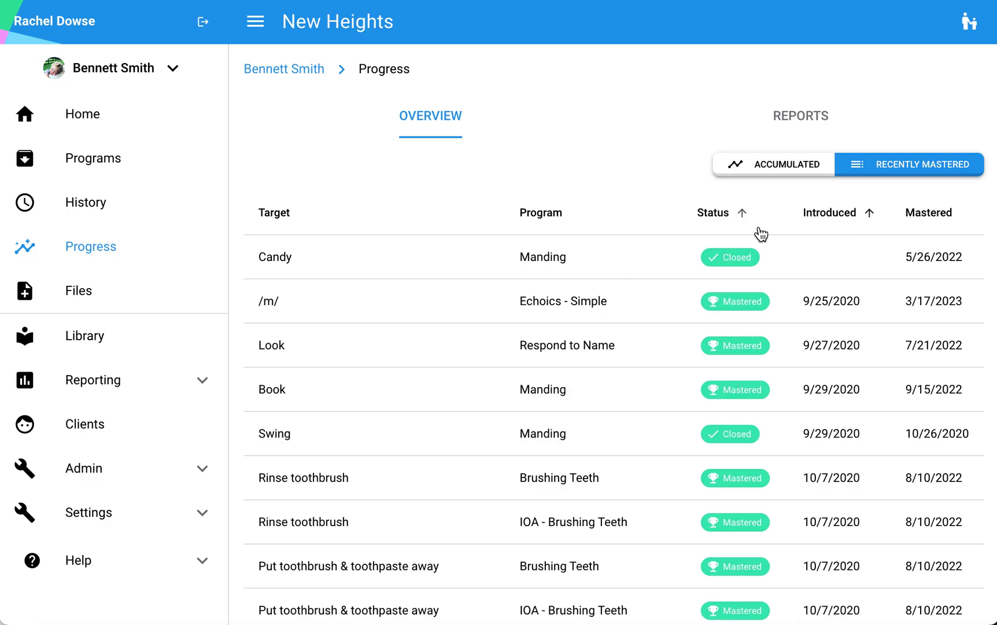
click(728, 213)
click(781, 167)
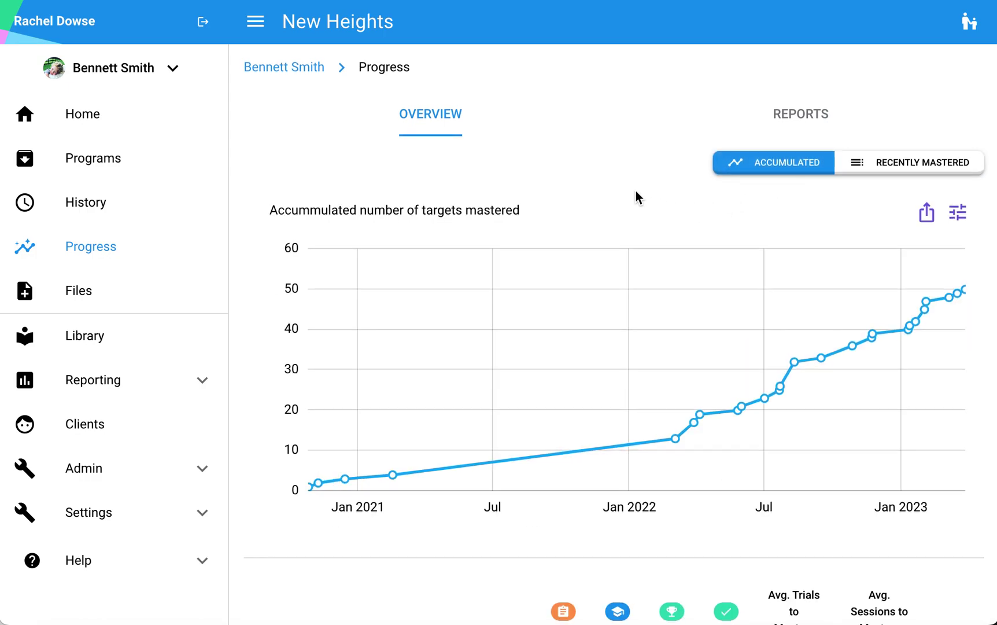
Step: Open the Manding program's progress page from the Deficits in Social Communication section
scroll(639, 195, down, 10)
scroll(639, 198, down, 6)
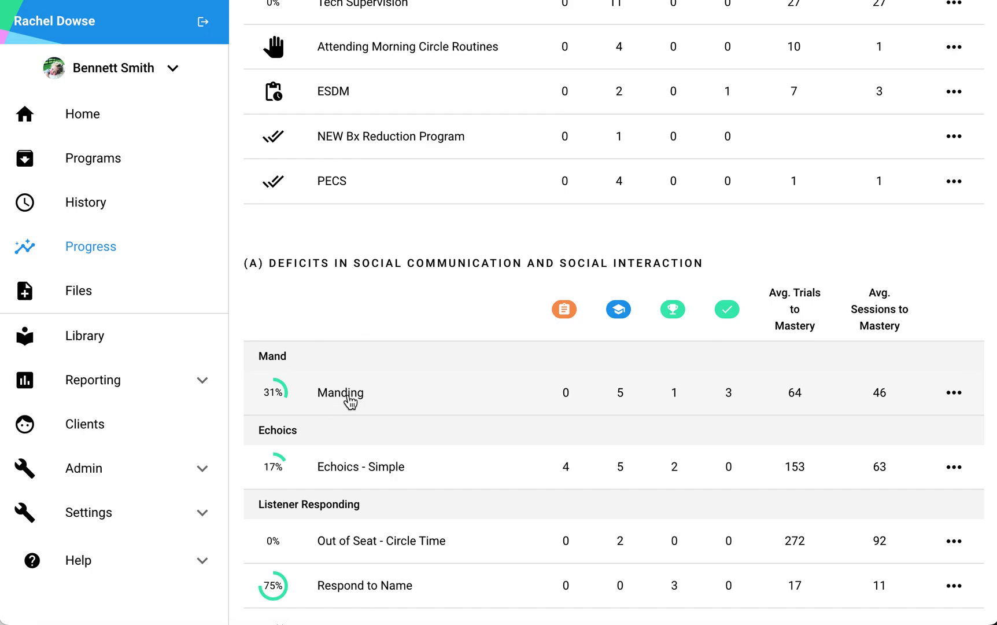
click(348, 398)
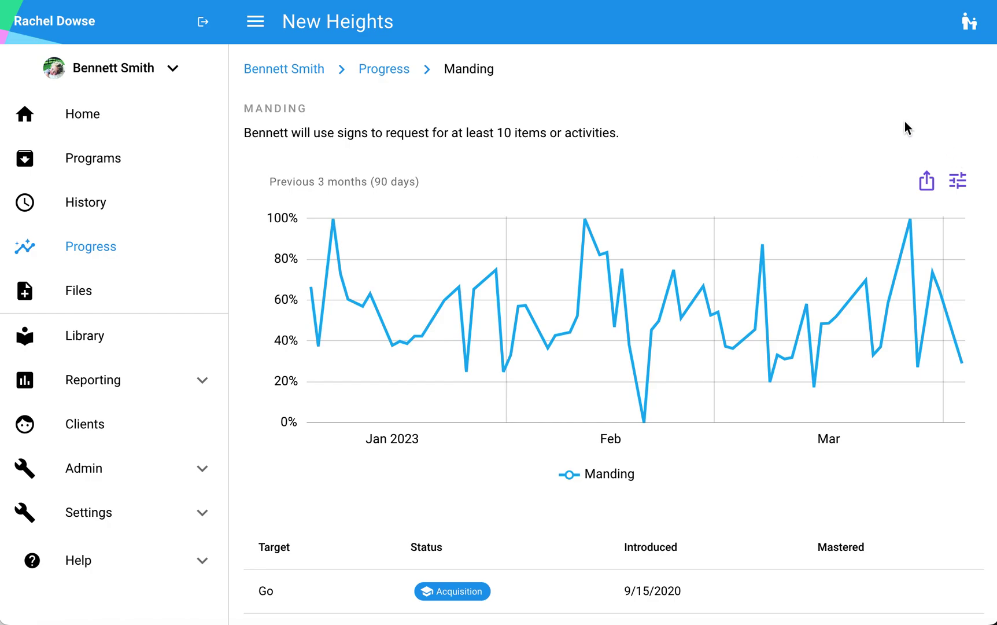
Step: Show the Manding chart's settings panel and review Chart Settings themes, leaving Colorful unchanged
click(957, 183)
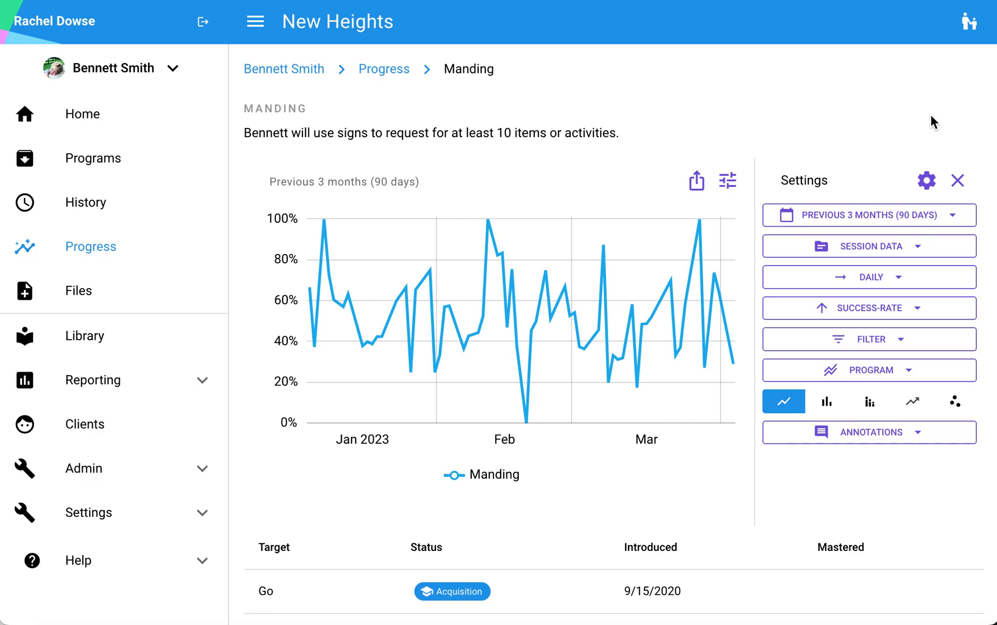
click(927, 181)
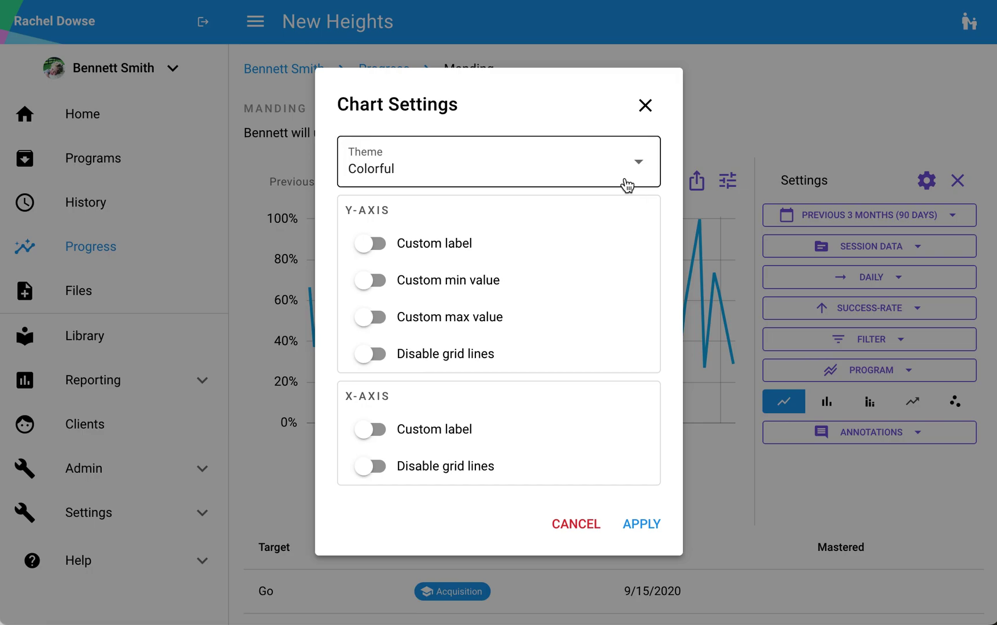
click(628, 185)
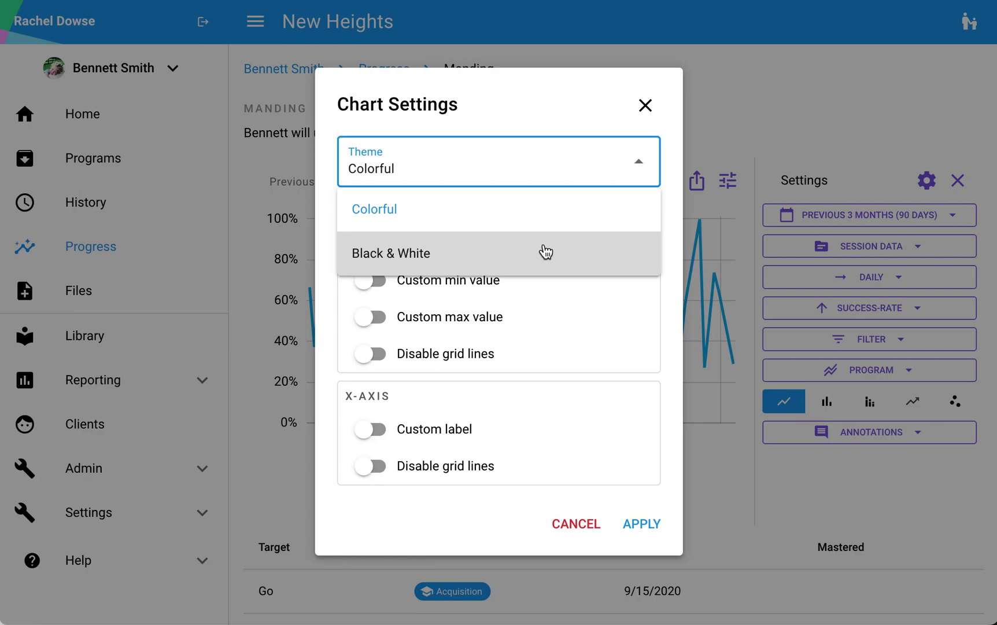
click(533, 102)
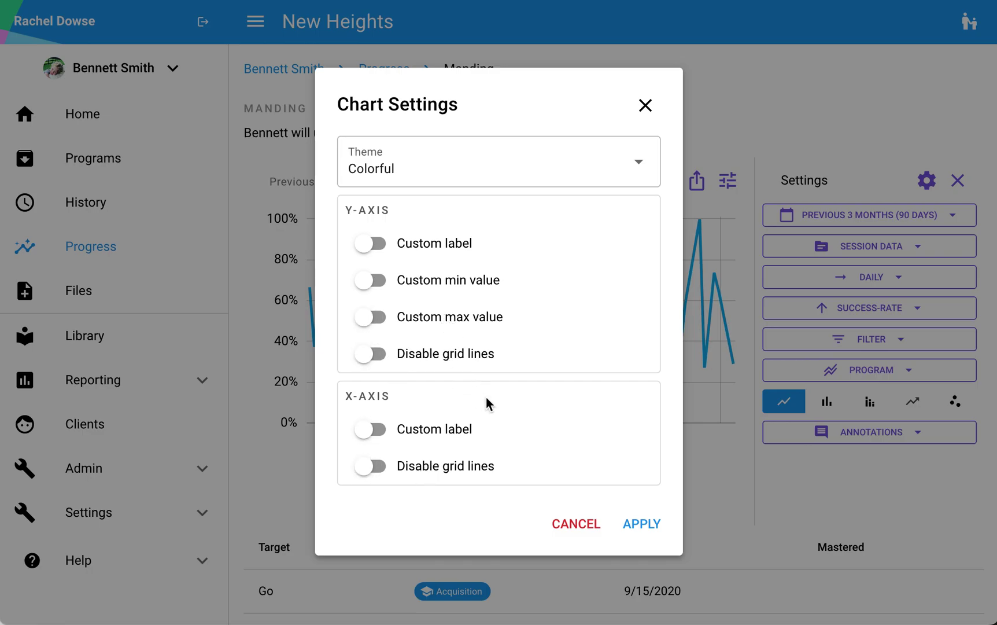
click(575, 533)
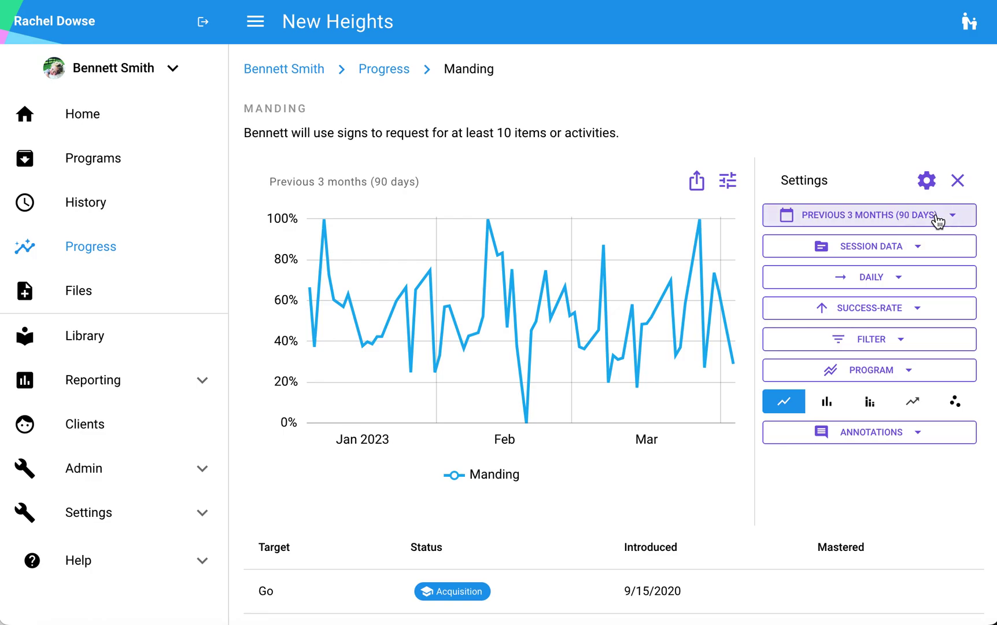
Step: Change the chart period from Previous 3 months to Previous 14 days
click(938, 222)
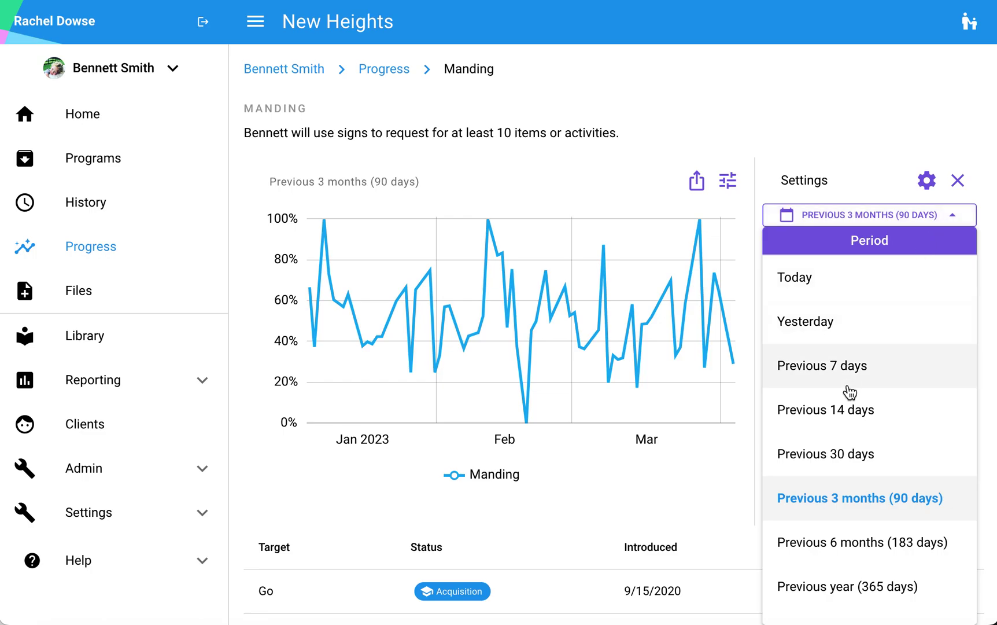
scroll(832, 468, down, 3)
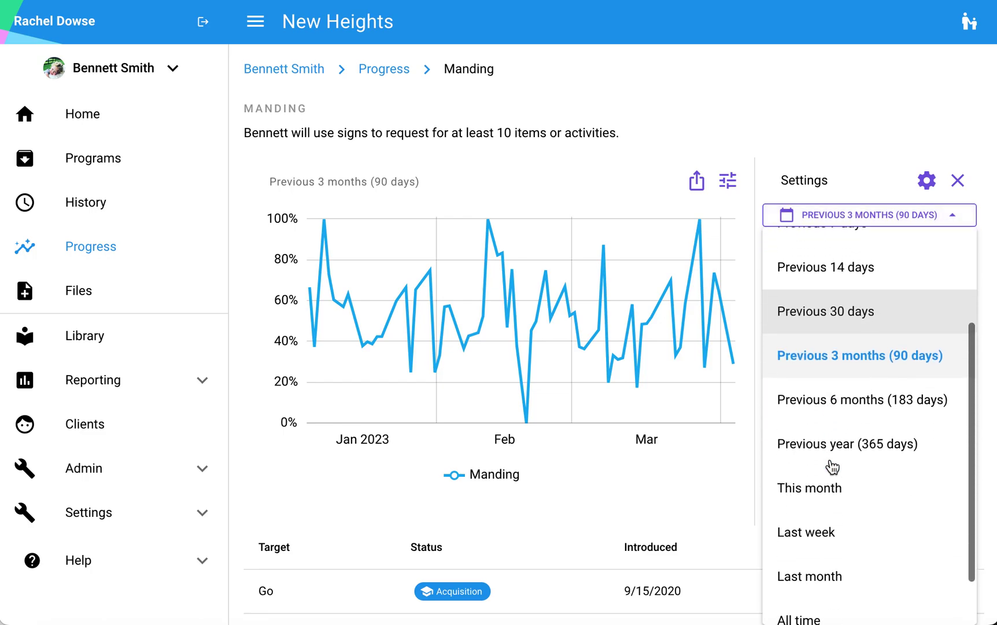
scroll(830, 463, up, 2)
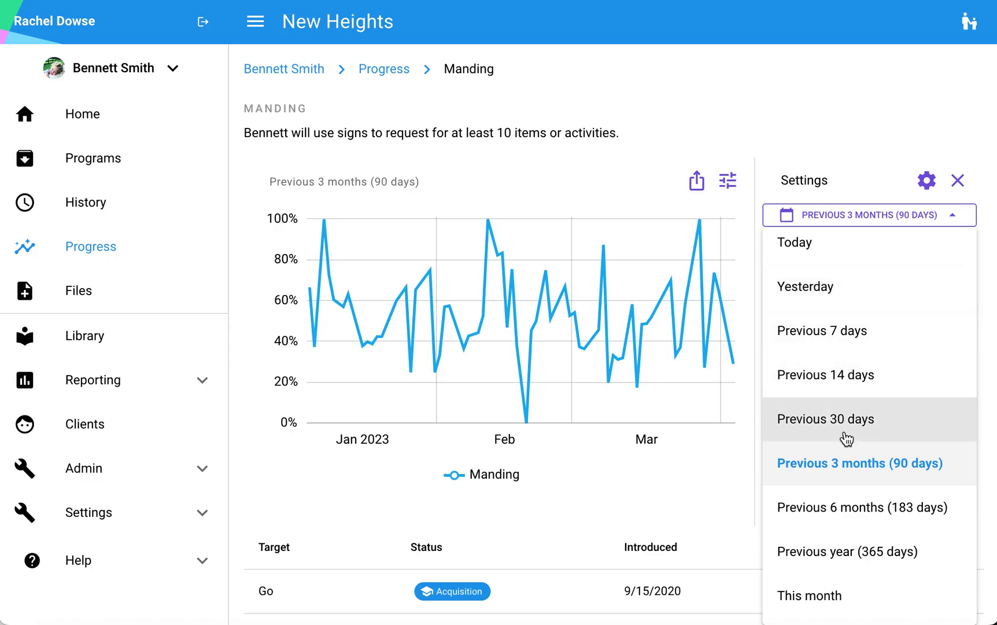
scroll(845, 438, down, 3)
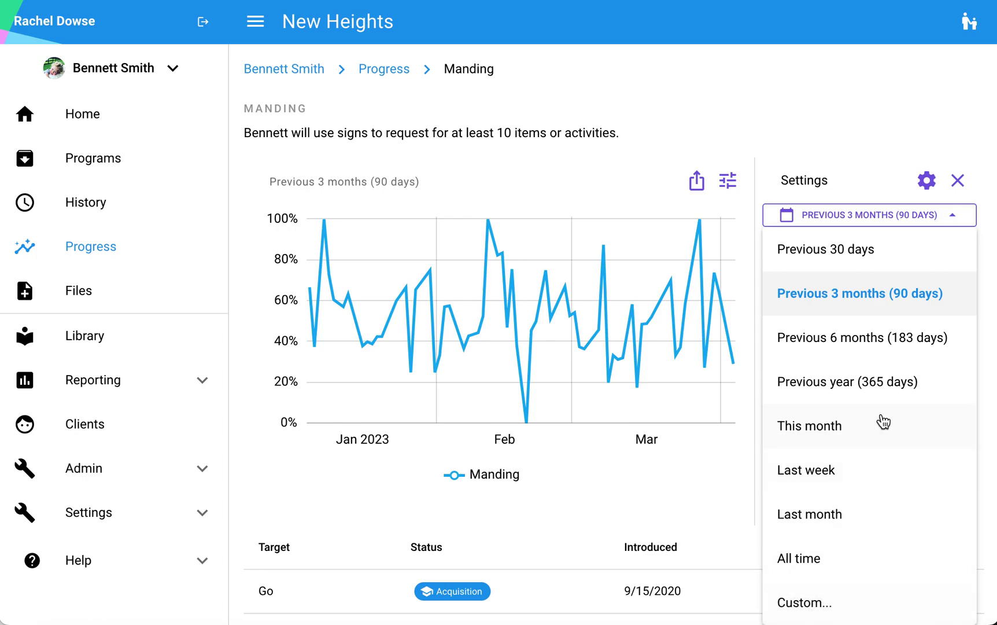
scroll(869, 320, up, 2)
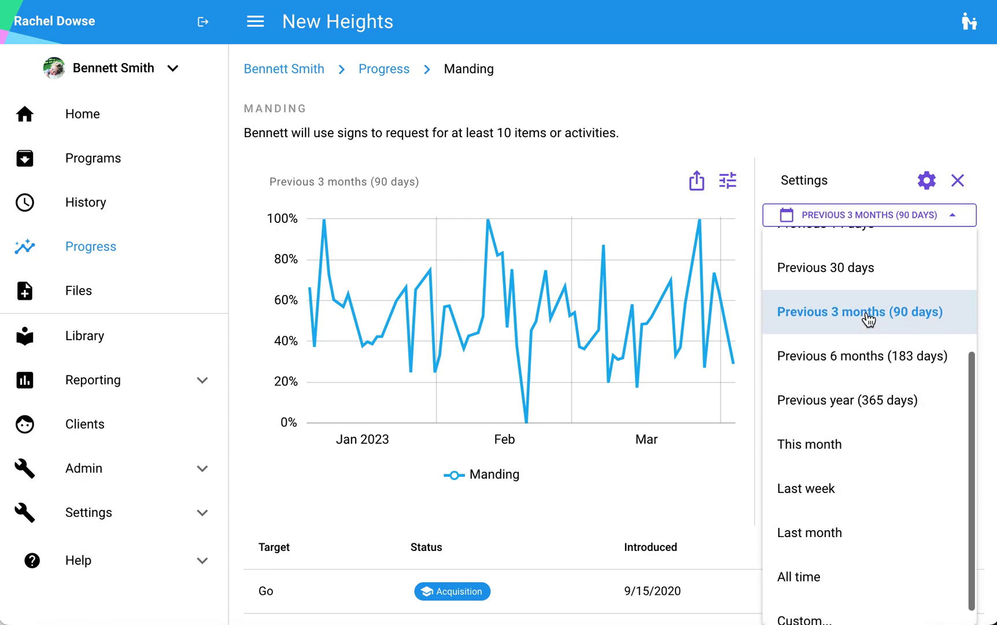
click(831, 317)
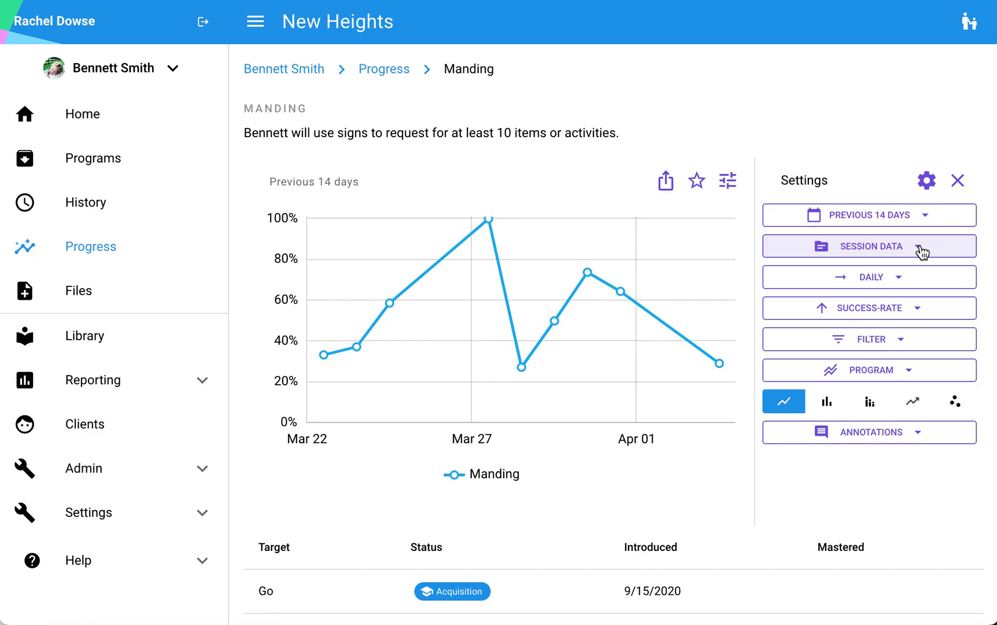
click(913, 248)
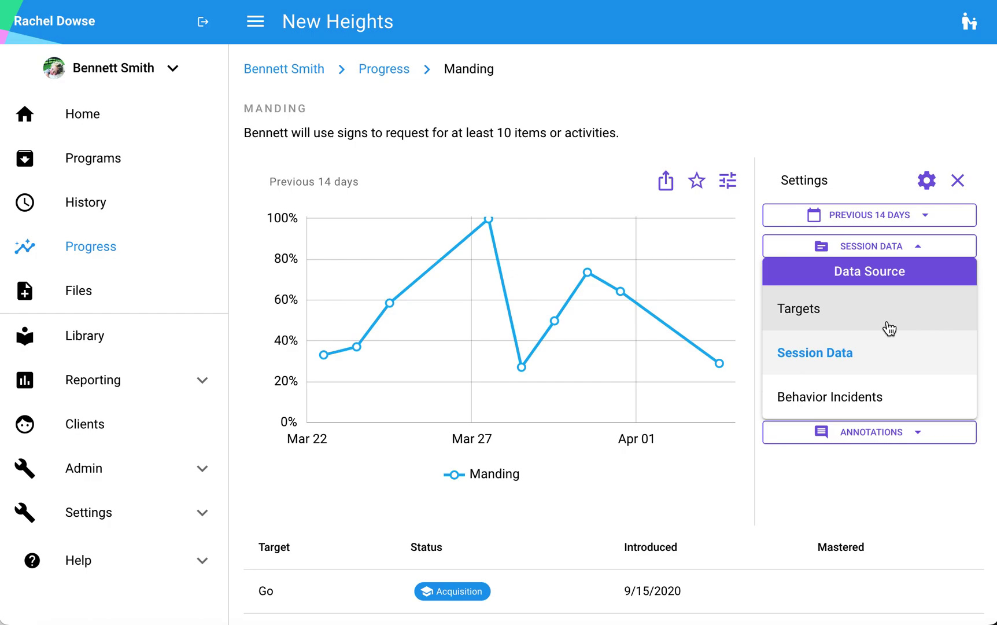
click(917, 250)
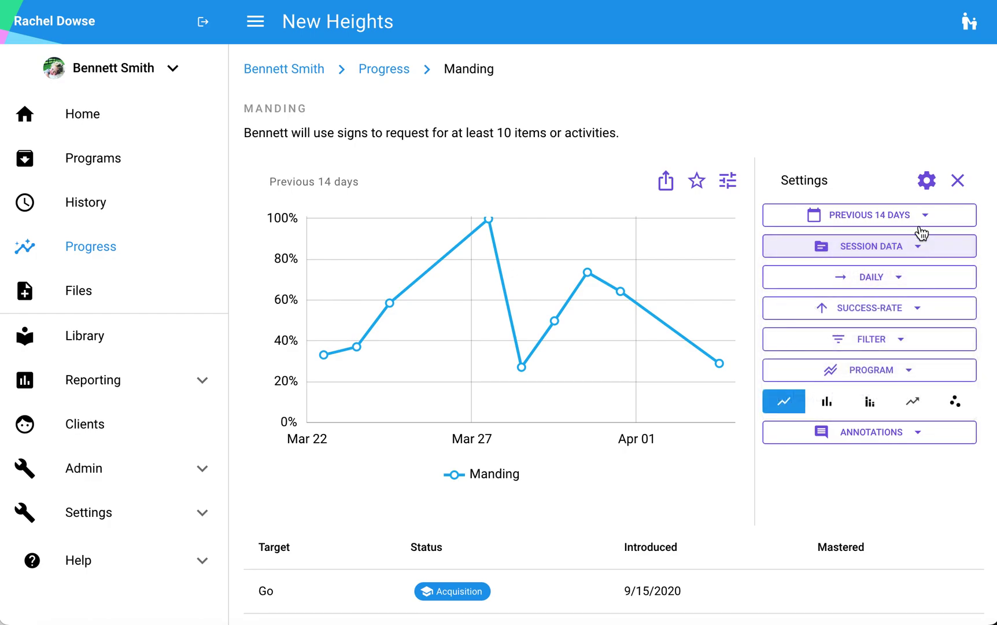
click(904, 283)
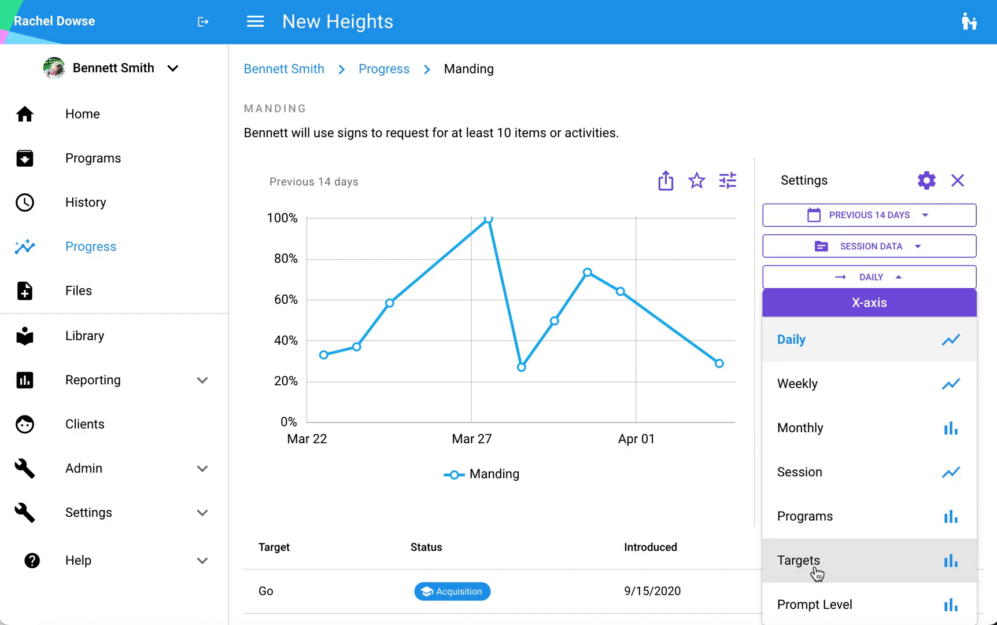
scroll(817, 573, down, 1)
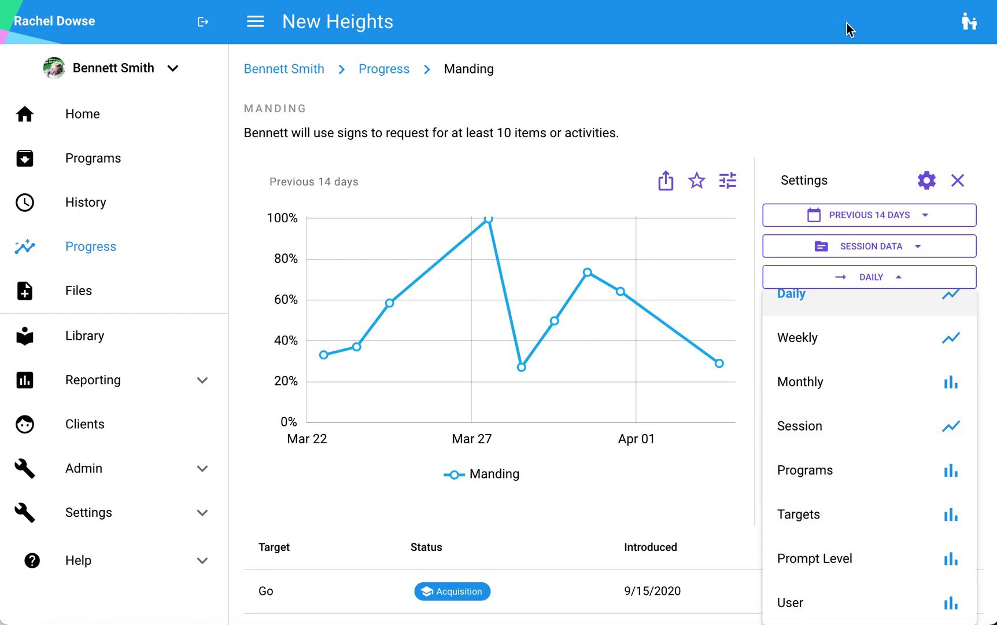
click(841, 76)
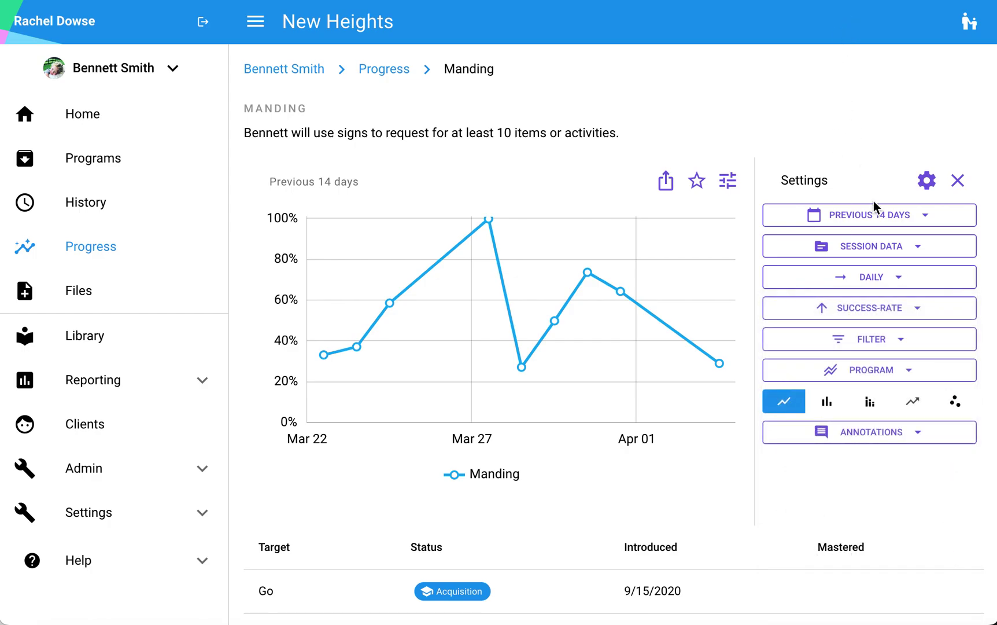
click(897, 313)
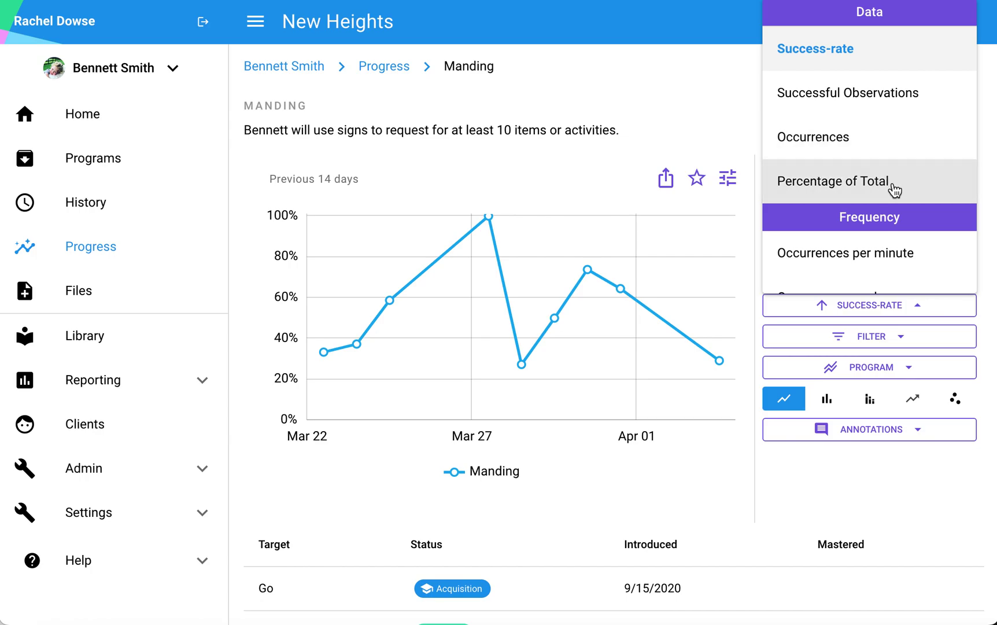
scroll(895, 191, down, 6)
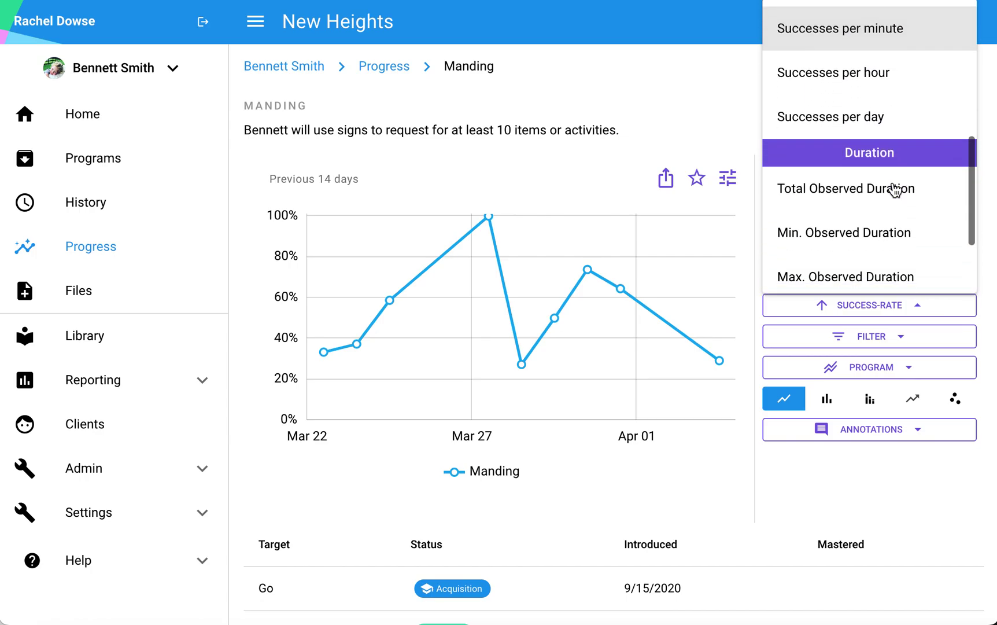
scroll(895, 190, down, 4)
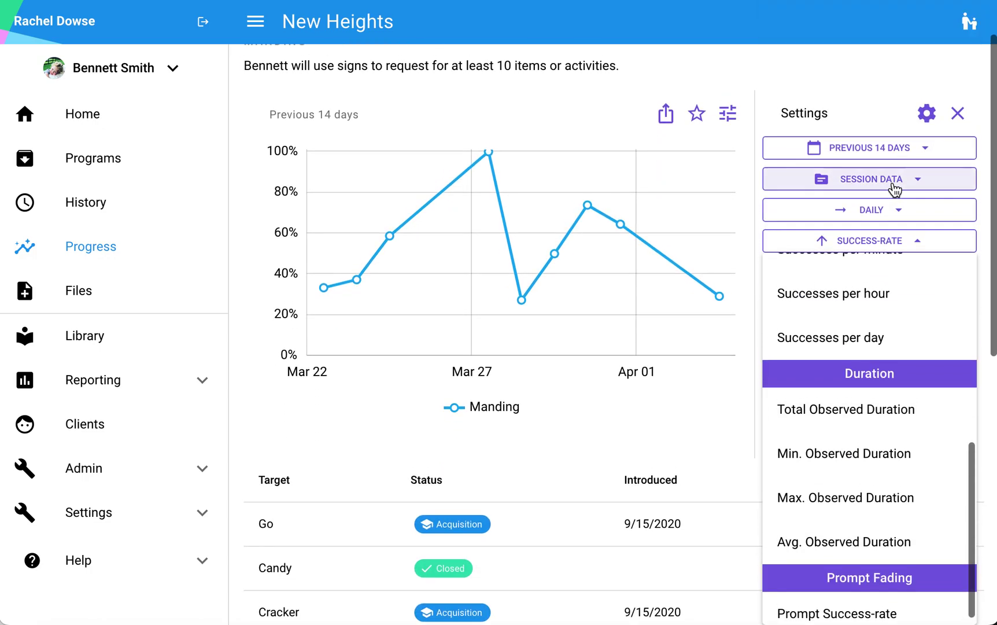
click(876, 74)
scroll(871, 106, up, 1)
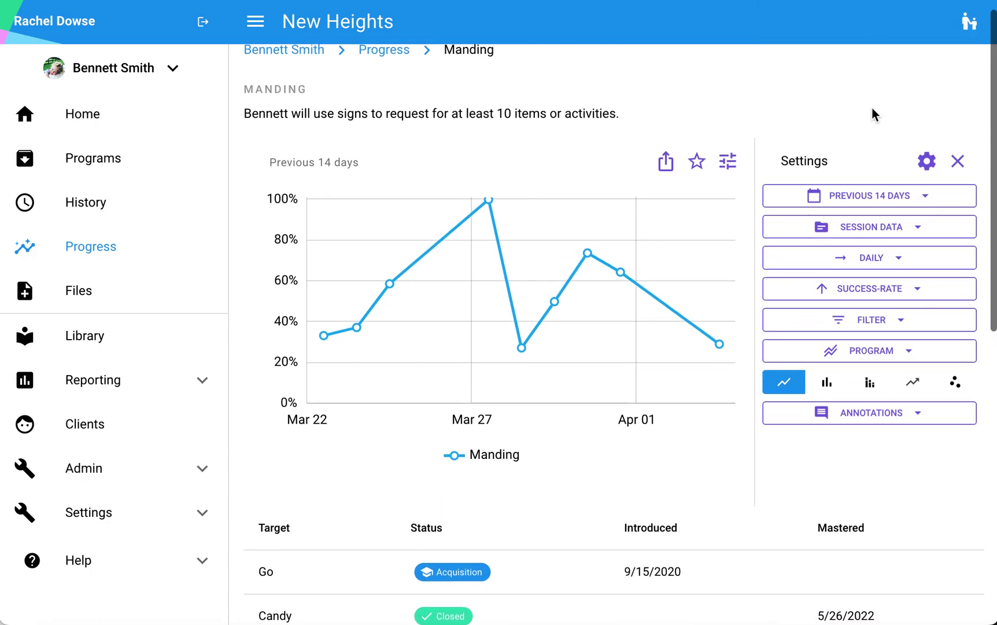
Step: Filter in Echoics - Simple alongside Manding and toggle its legend line off and on
click(901, 334)
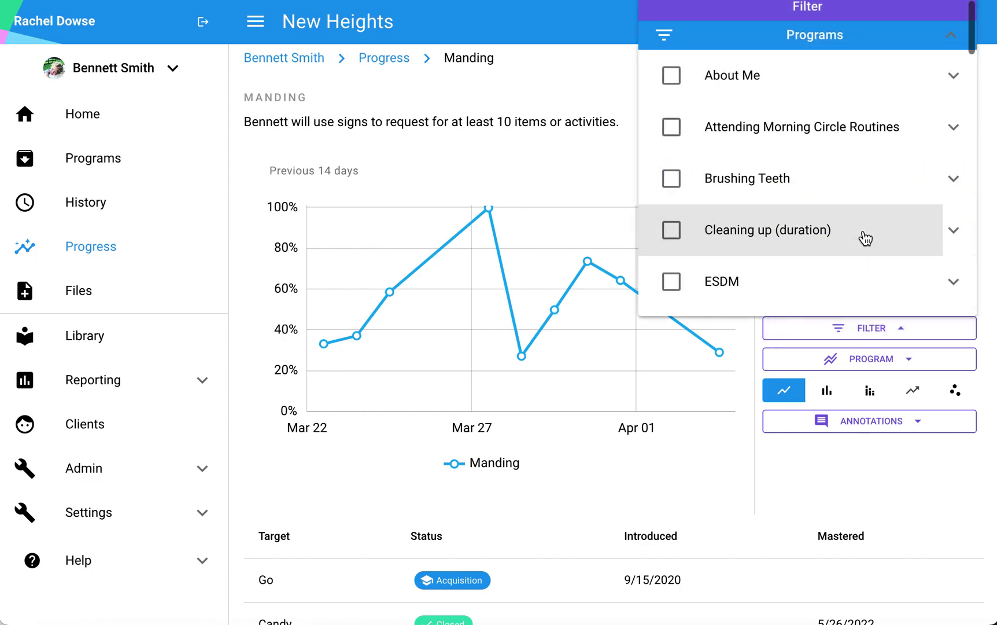
scroll(863, 236, down, 8)
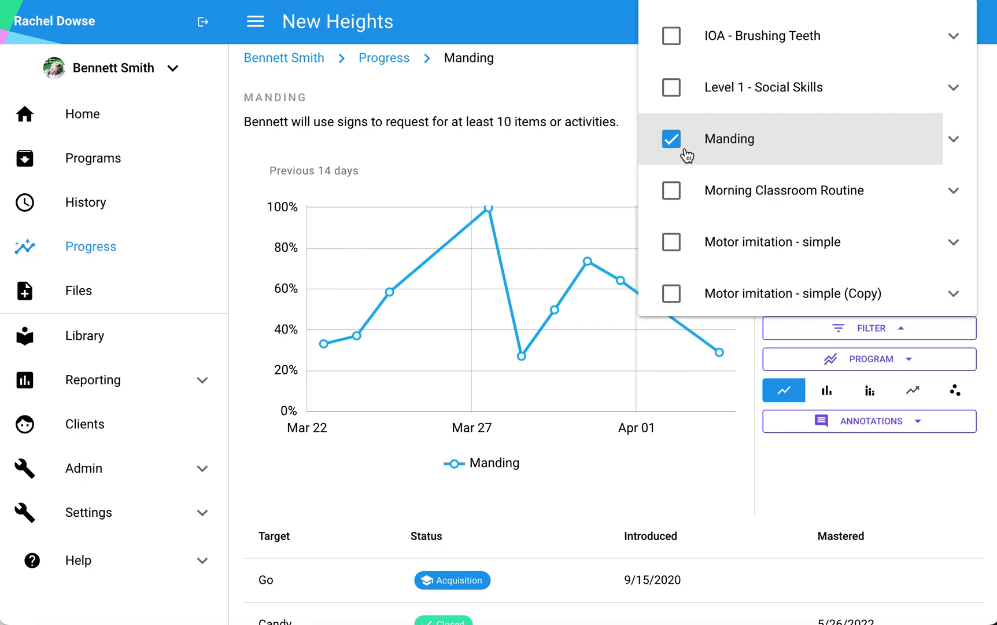
scroll(797, 153, up, 3)
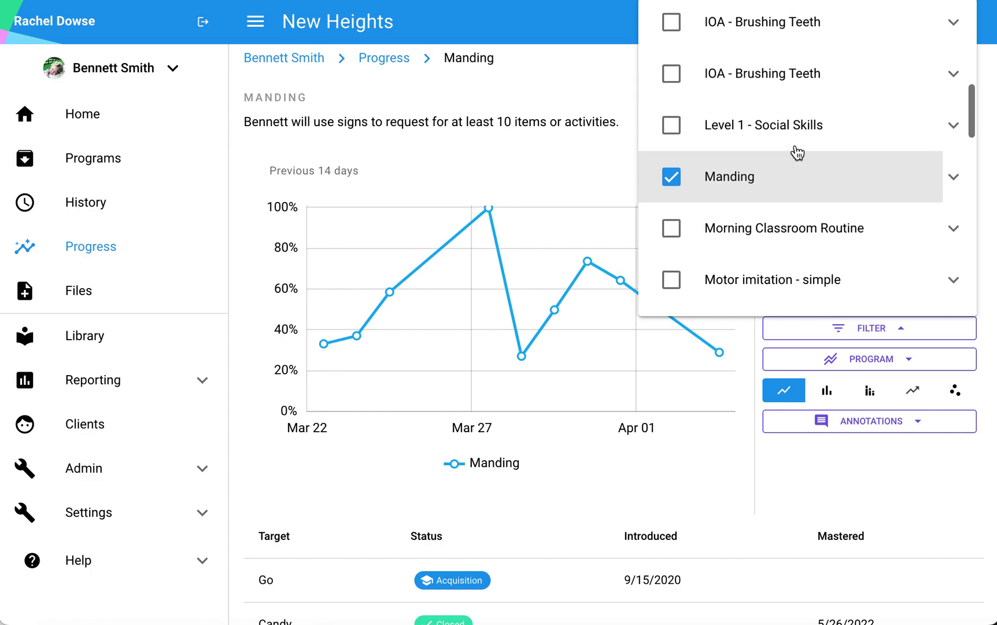
scroll(797, 154, up, 2)
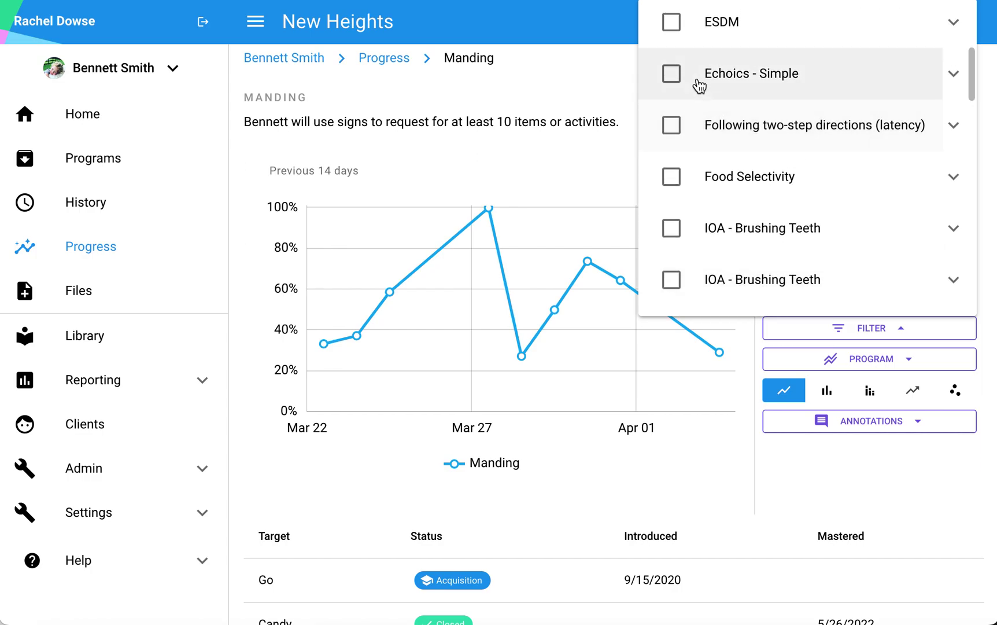
click(673, 75)
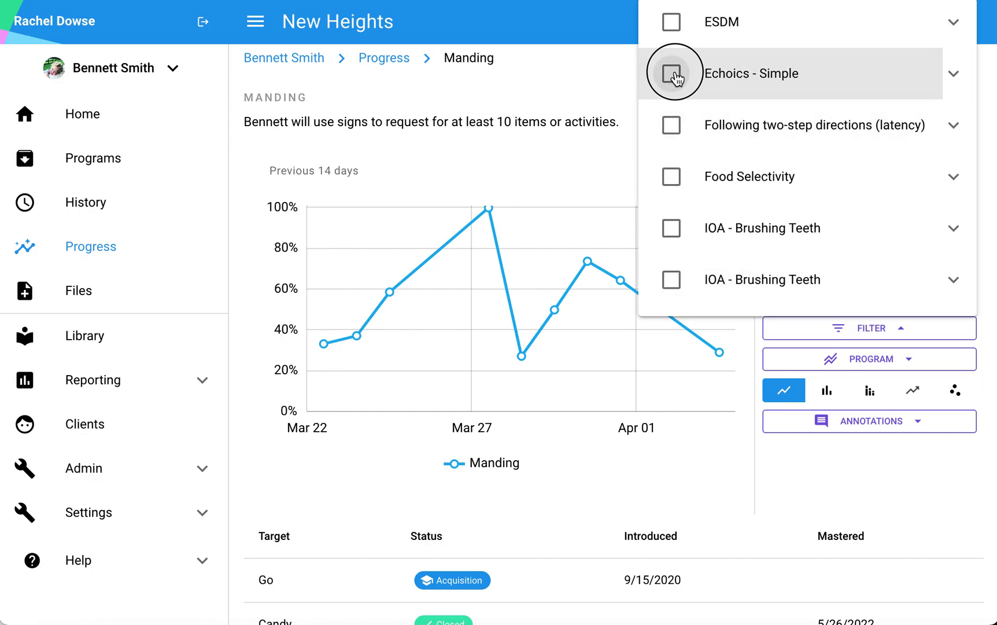
click(581, 153)
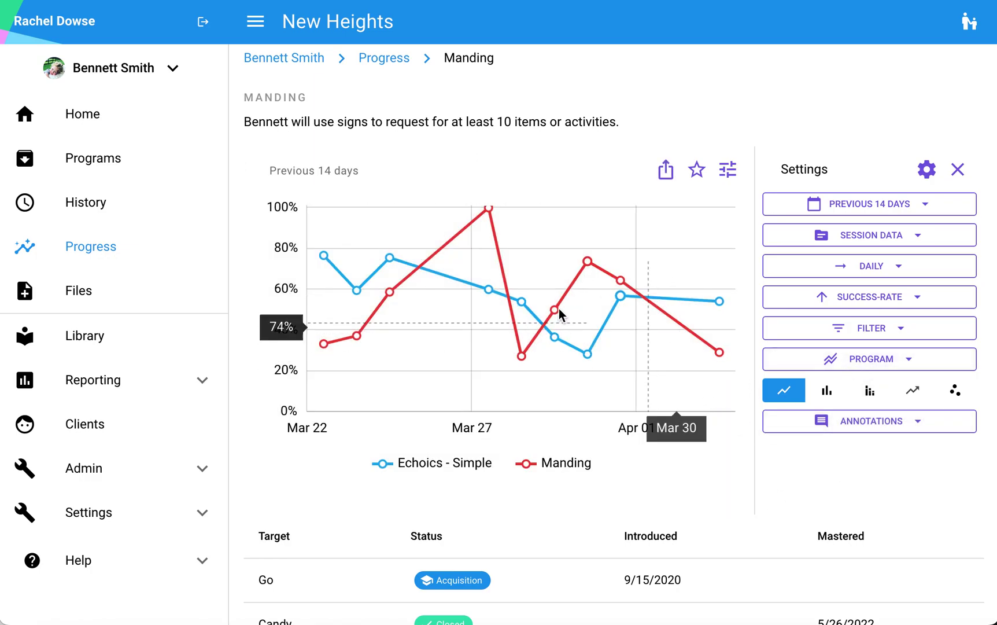
click(423, 465)
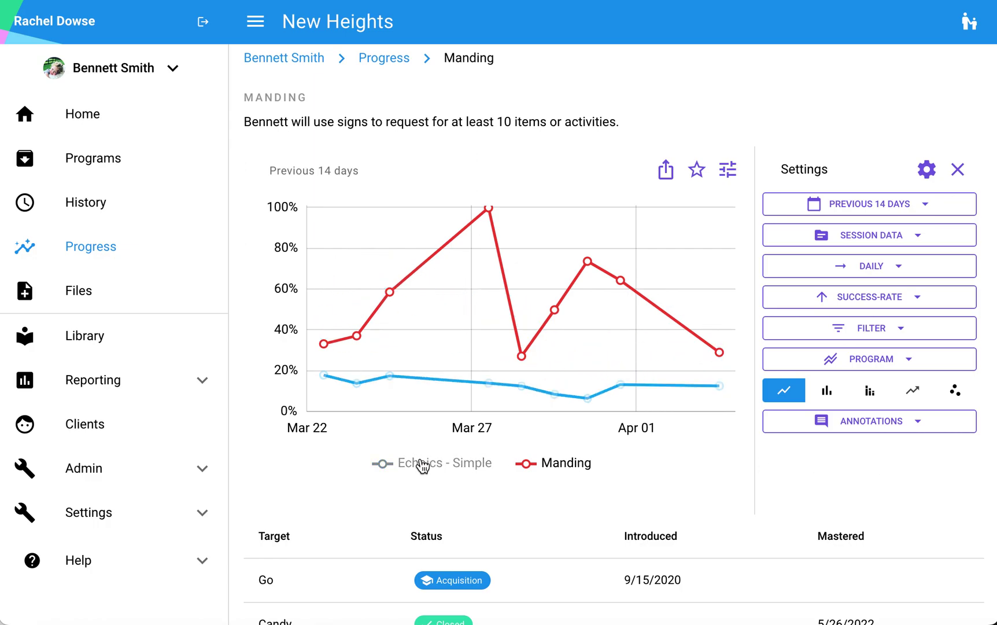
click(423, 465)
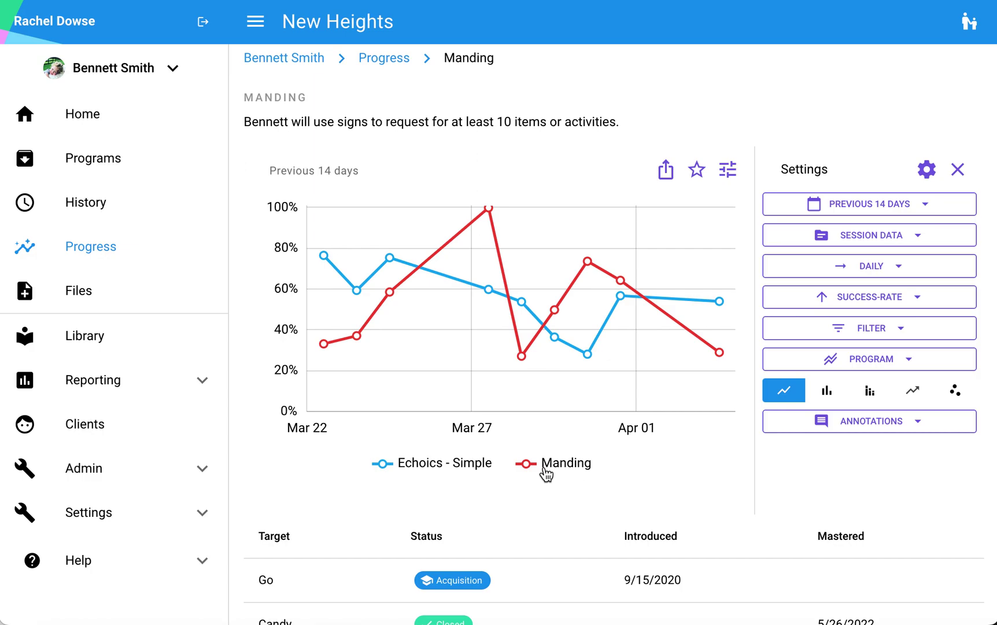
Step: Remove Echoics - Simple from the program filter
click(905, 333)
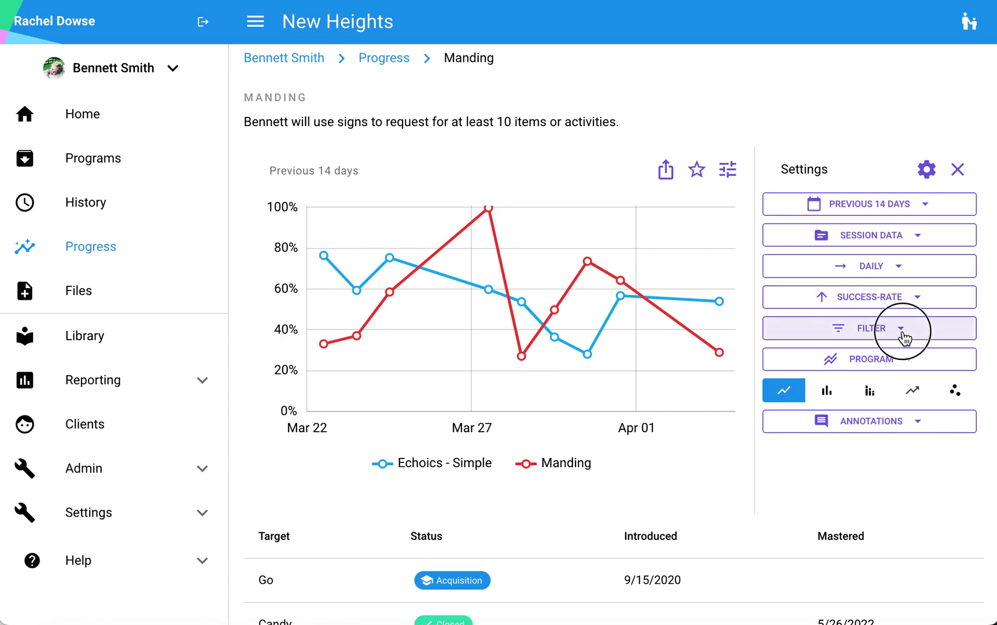
scroll(741, 152, down, 5)
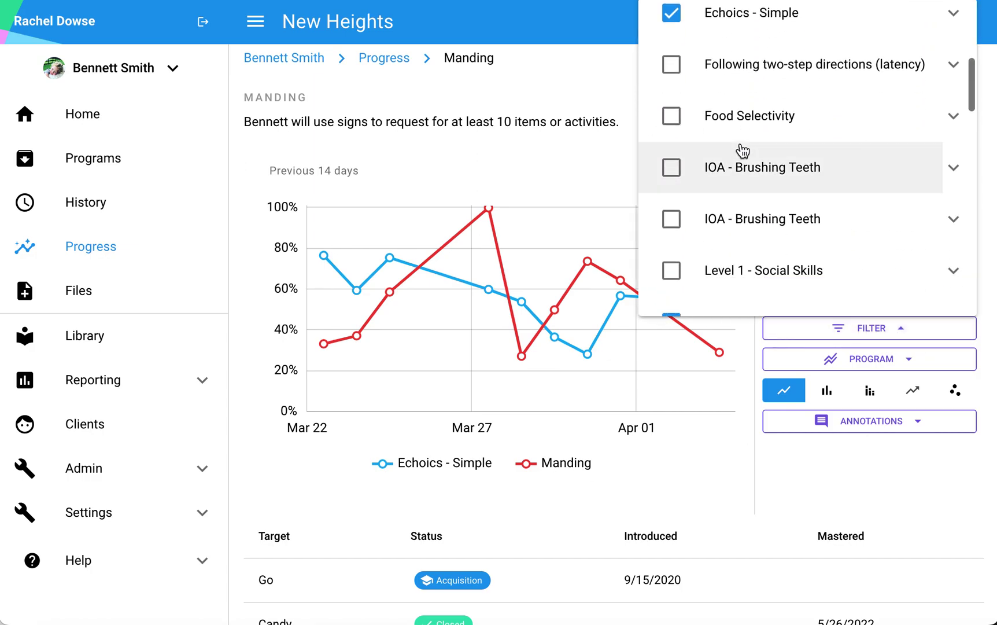
scroll(683, 99, up, 1)
click(671, 81)
Step: Restrict Manding to the Go, Candy, Cracker, Block, Book and Ball targets, excluding Swing
scroll(670, 171, down, 3)
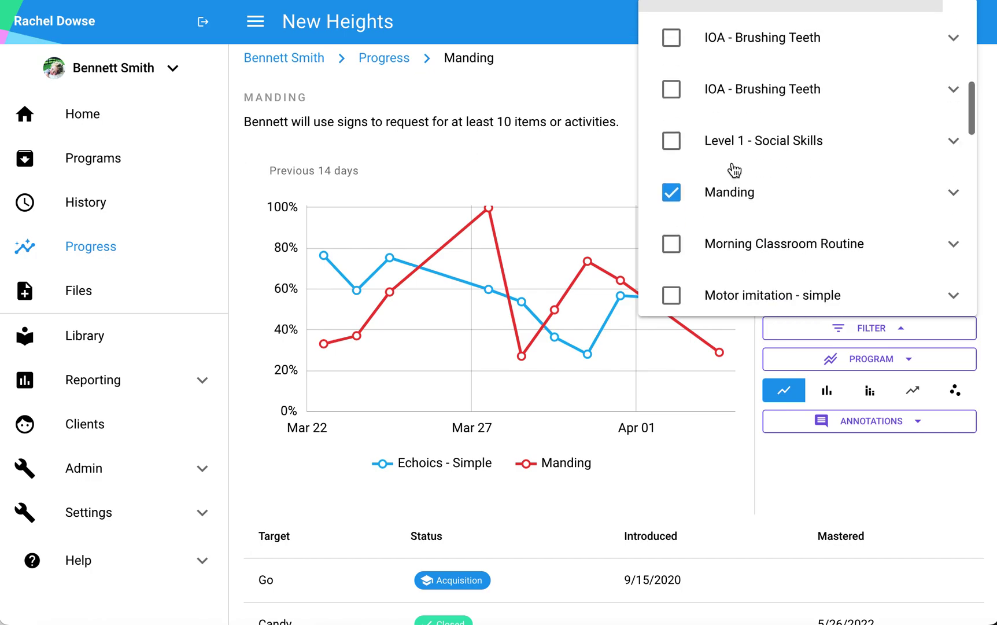
click(953, 193)
scroll(957, 201, down, 2)
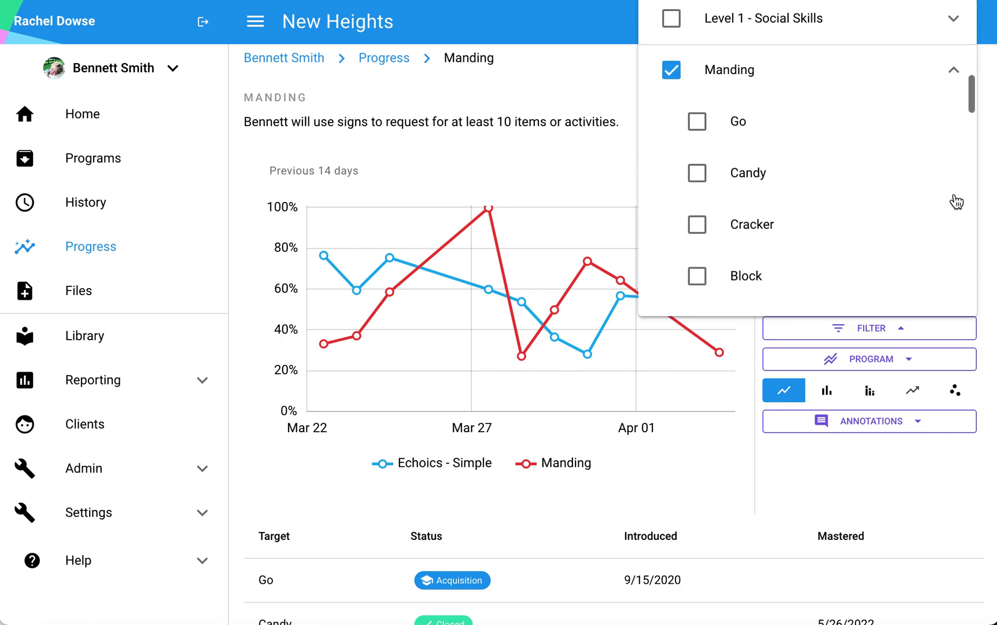
click(740, 123)
click(753, 174)
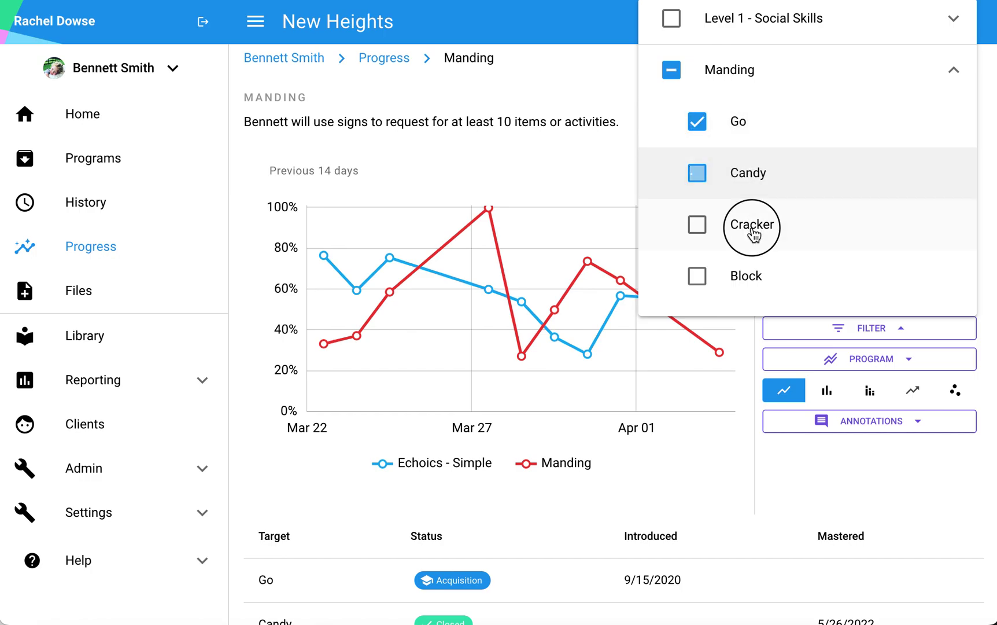
click(754, 234)
click(752, 287)
scroll(742, 286, down, 2)
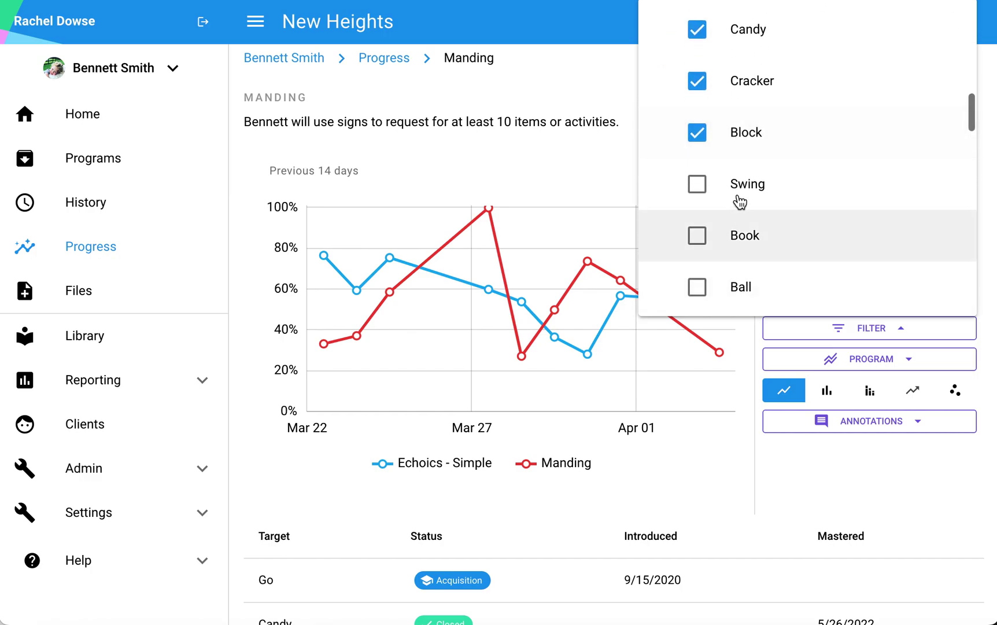
click(748, 246)
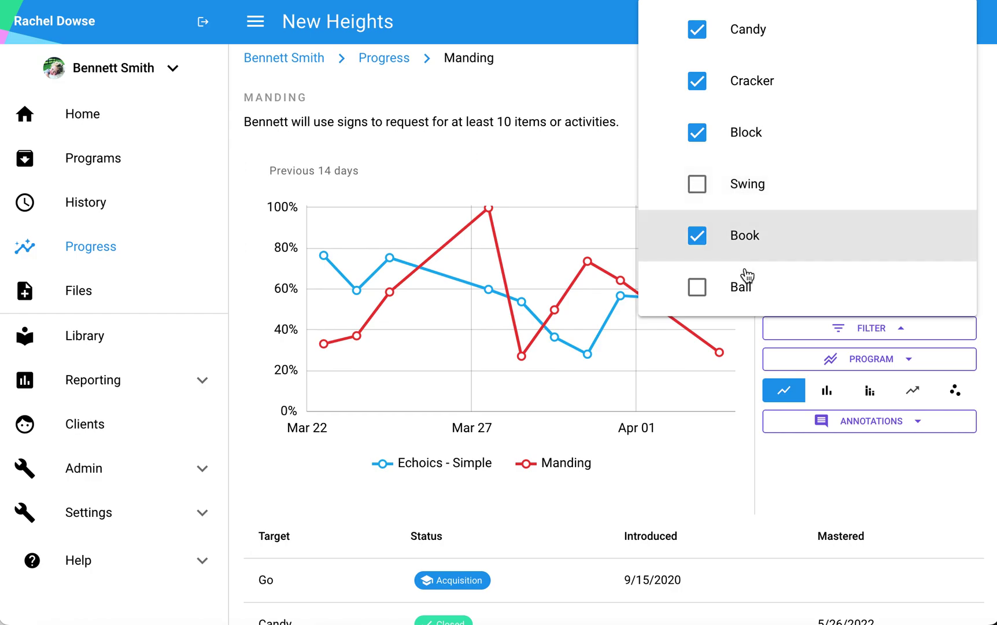
click(746, 289)
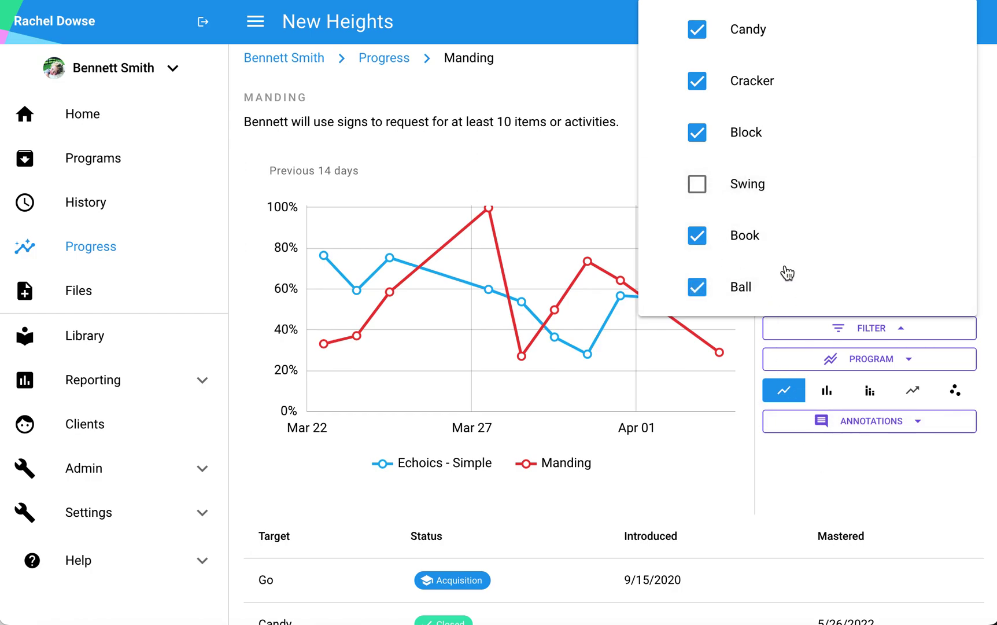
click(824, 478)
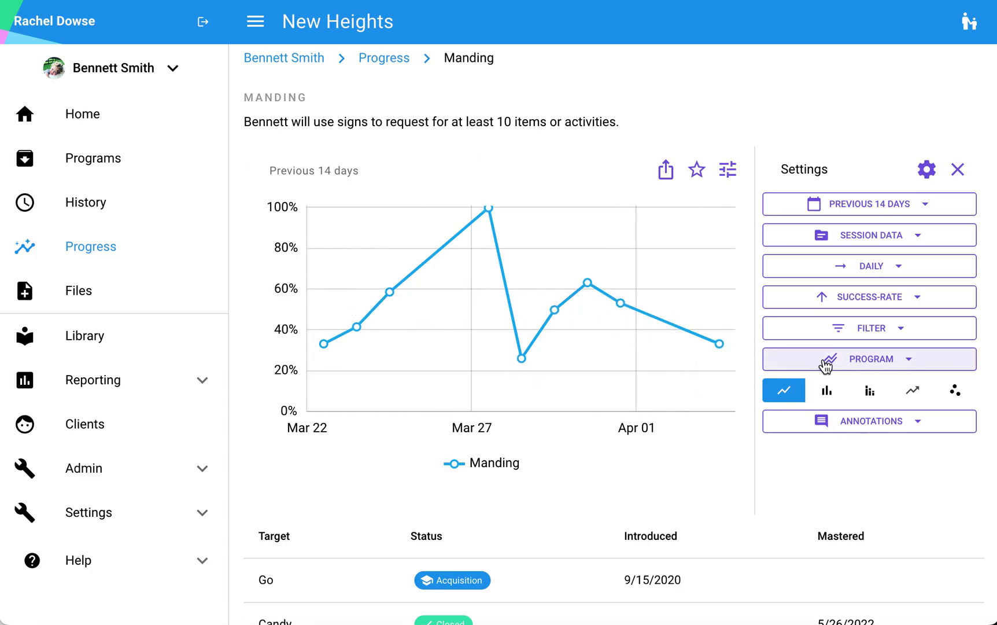
Step: Try grouping by target and toggling the Cracker series, then group the Manding lines by User
click(907, 363)
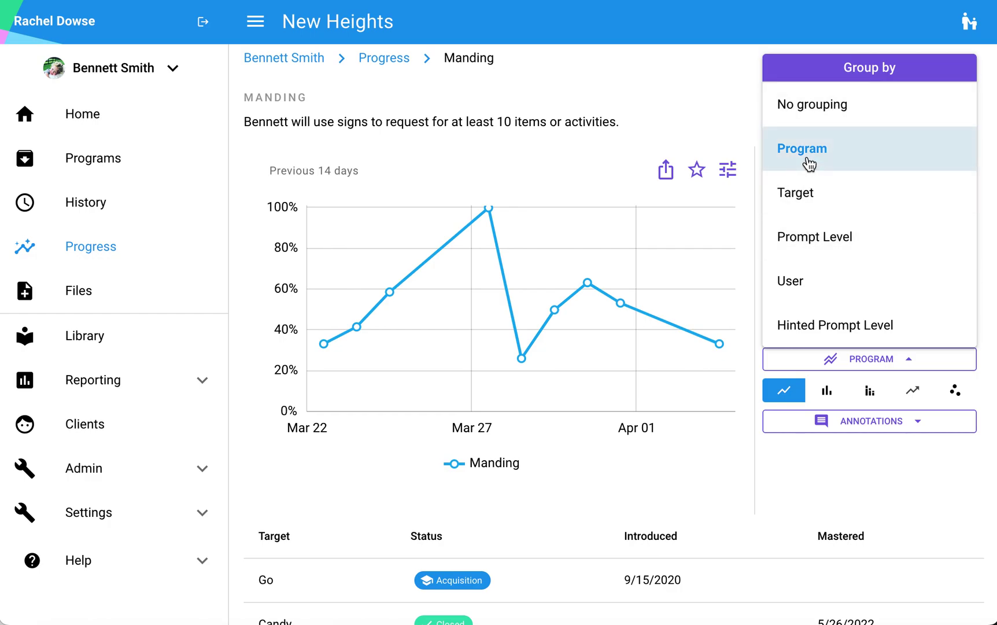
click(816, 202)
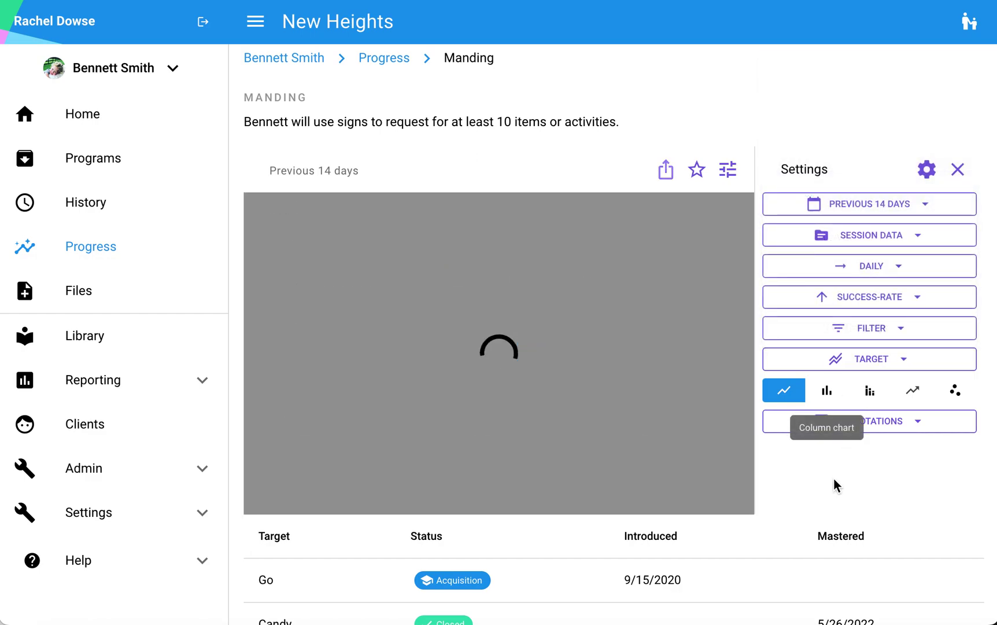
click(835, 480)
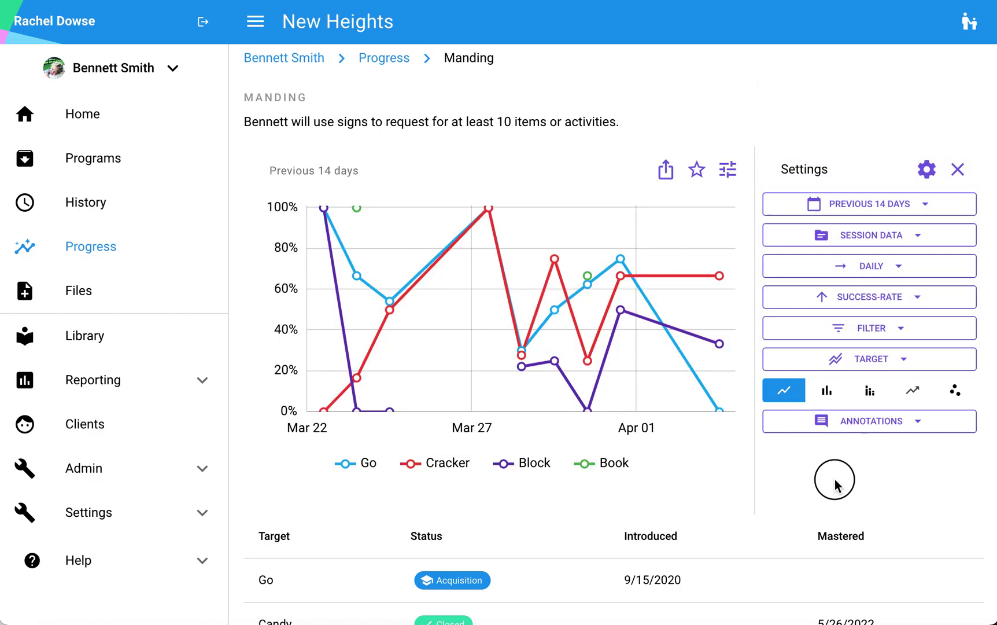
click(435, 463)
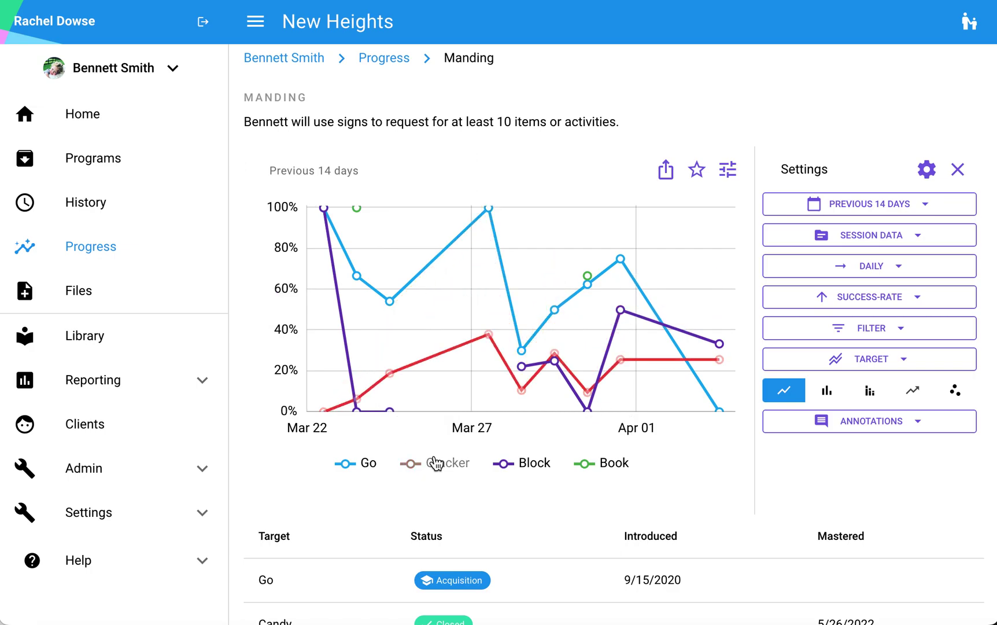
click(435, 463)
click(903, 363)
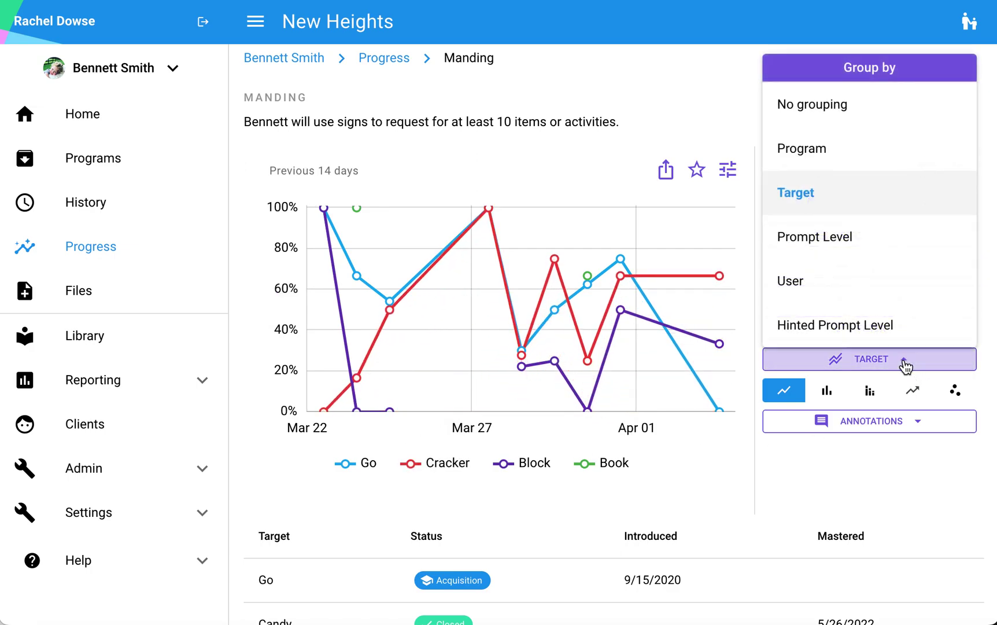
click(834, 291)
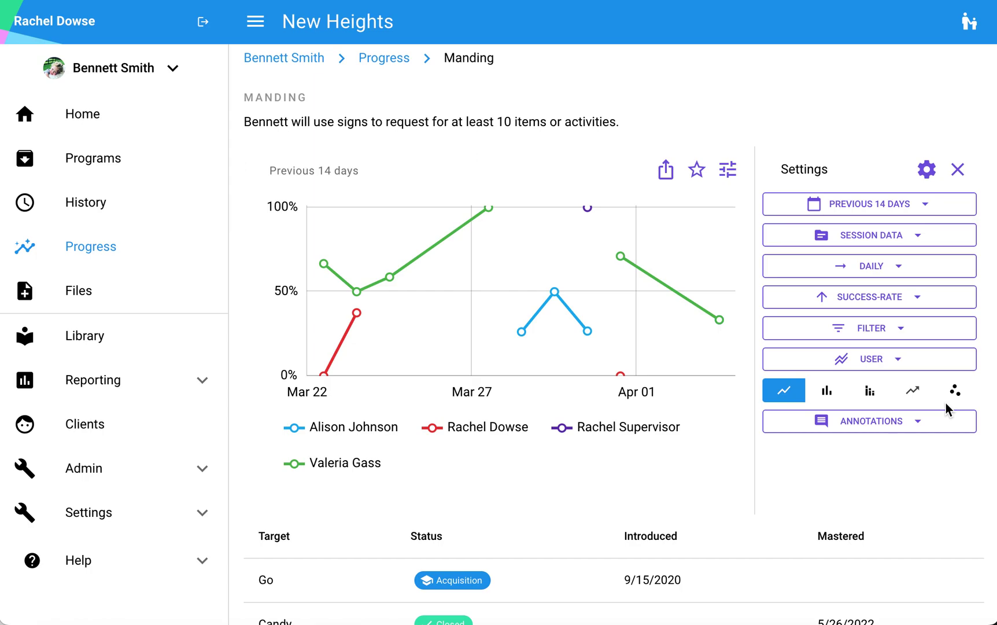
Step: Toggle one staff member's line off and on, then regroup the chart by Program
click(480, 432)
click(481, 433)
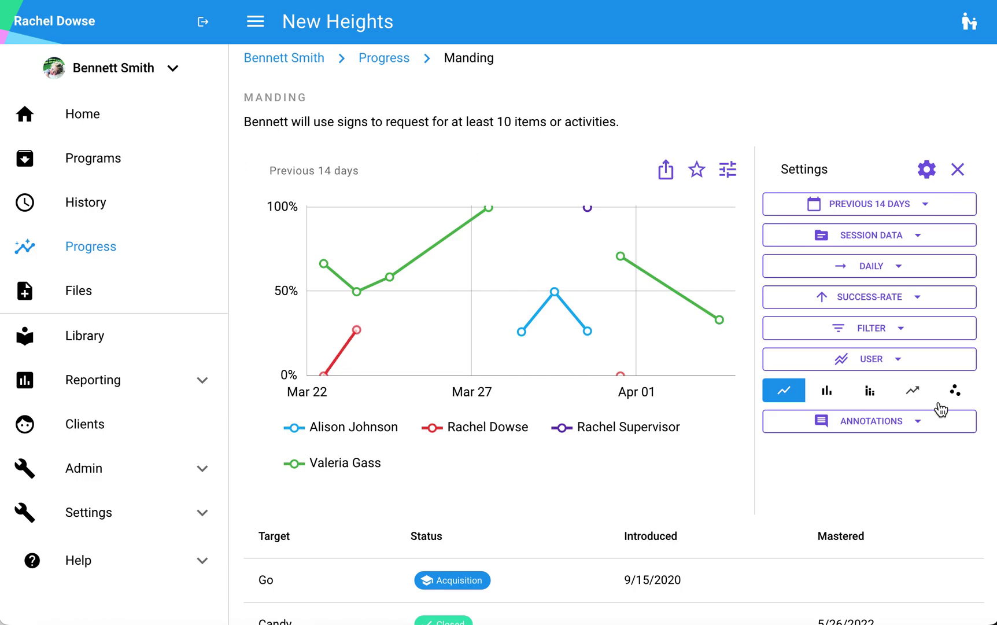
click(908, 367)
click(862, 149)
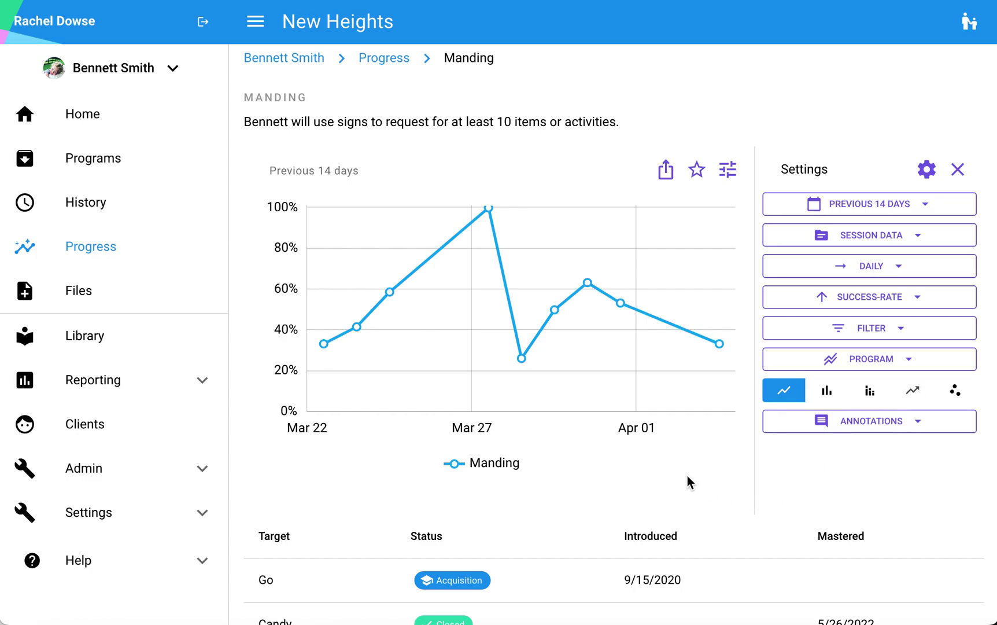
Step: Switch the chart to Scatterplot and read success rates in several weekday-by-hour heatmap cells
click(963, 400)
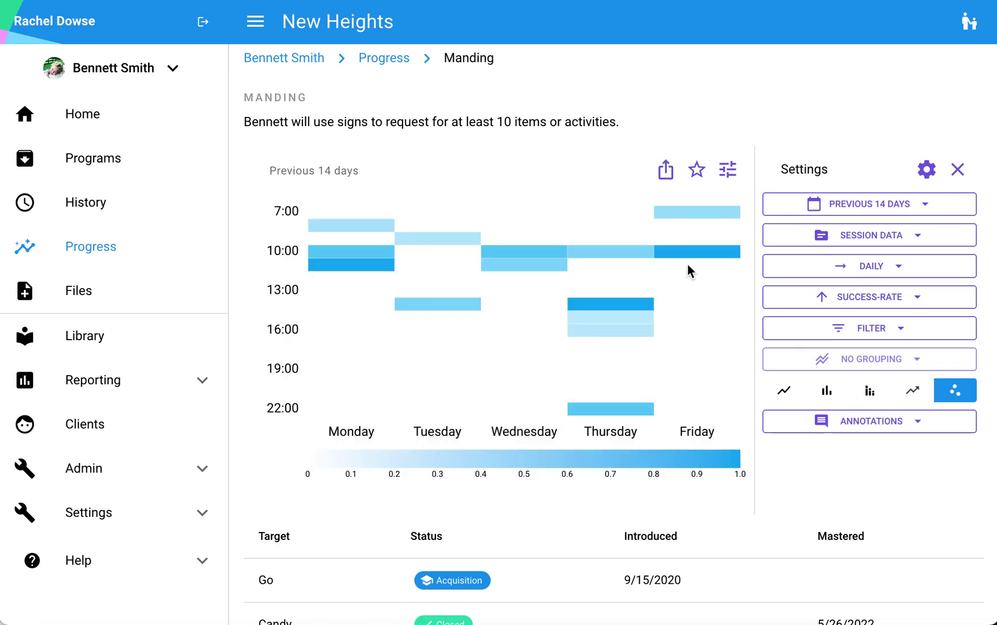
mouse_move(447, 236)
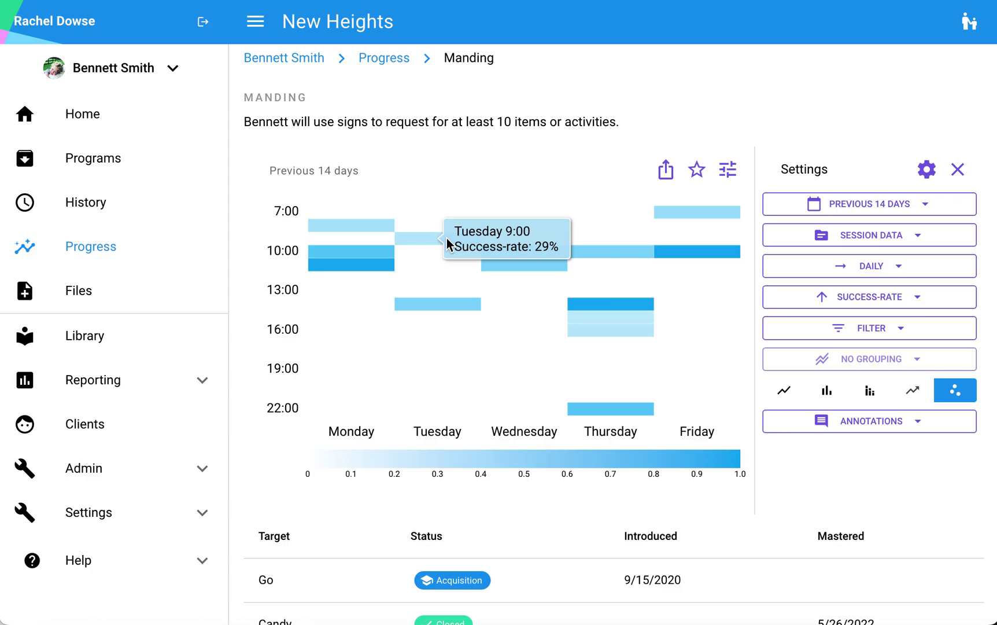
mouse_move(443, 303)
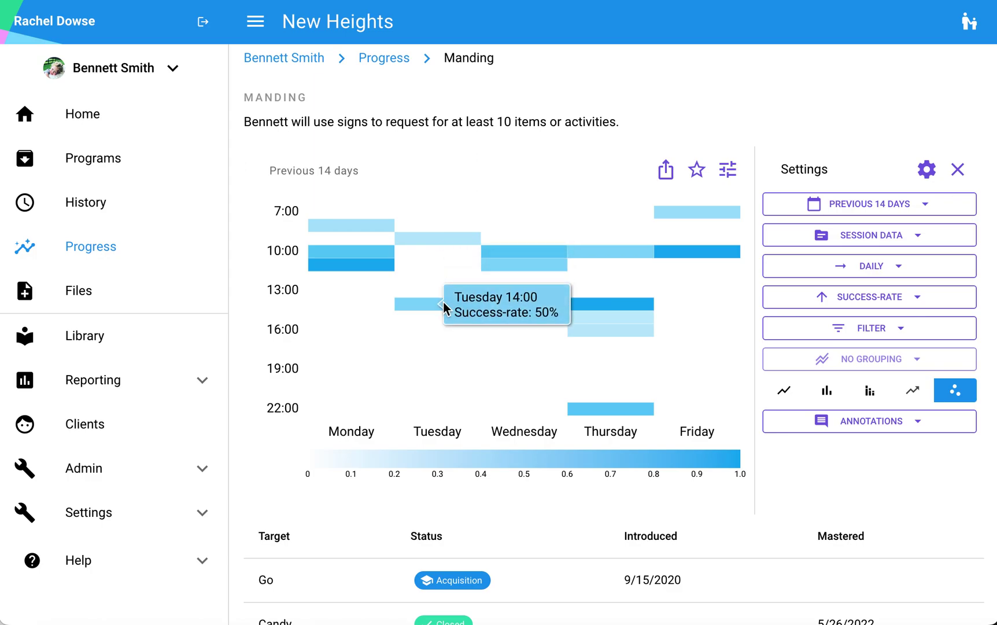
mouse_move(591, 258)
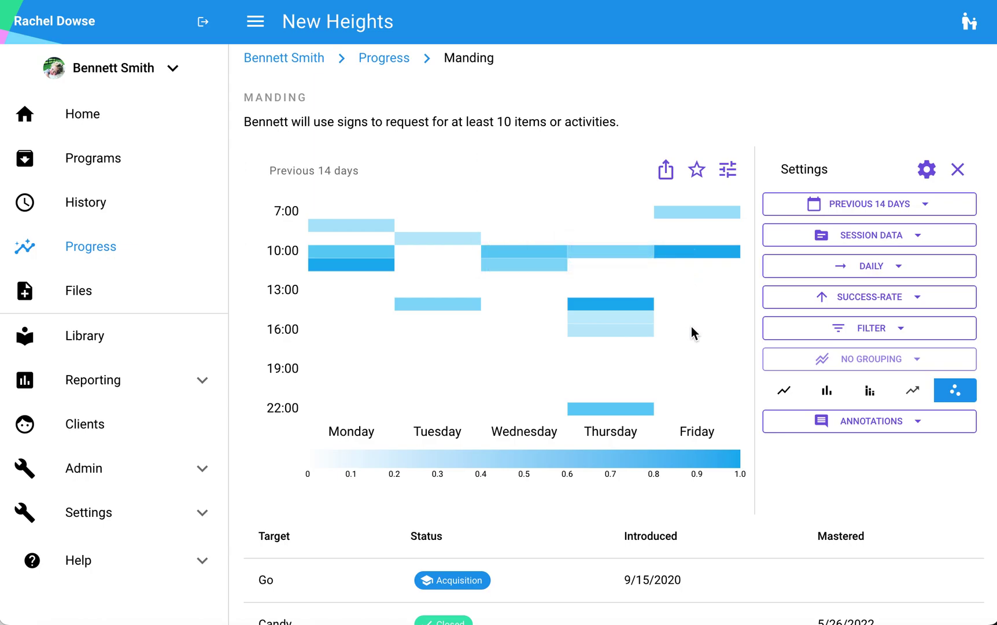
mouse_move(644, 307)
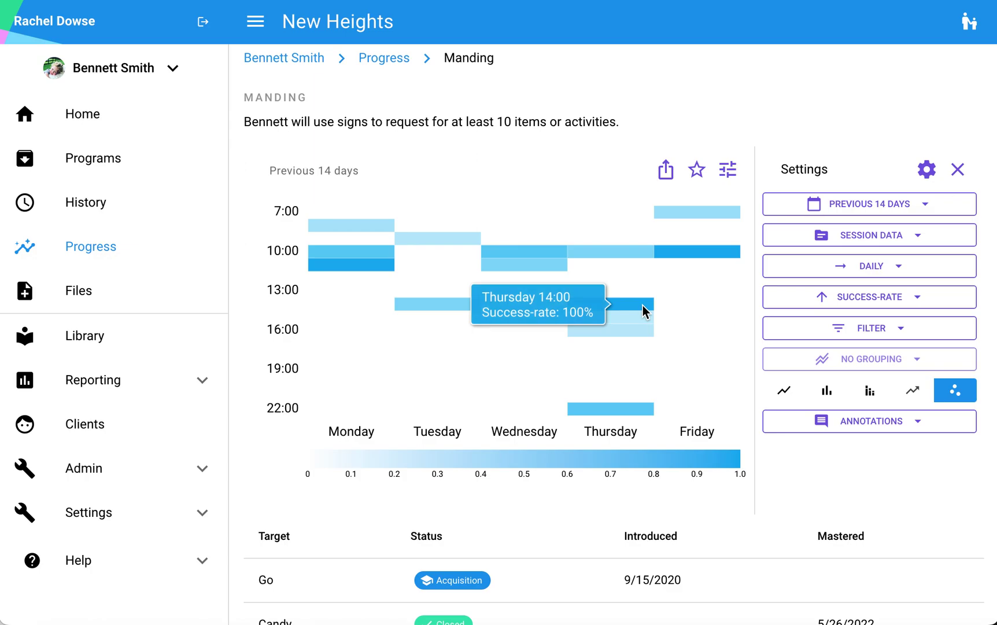
mouse_move(636, 328)
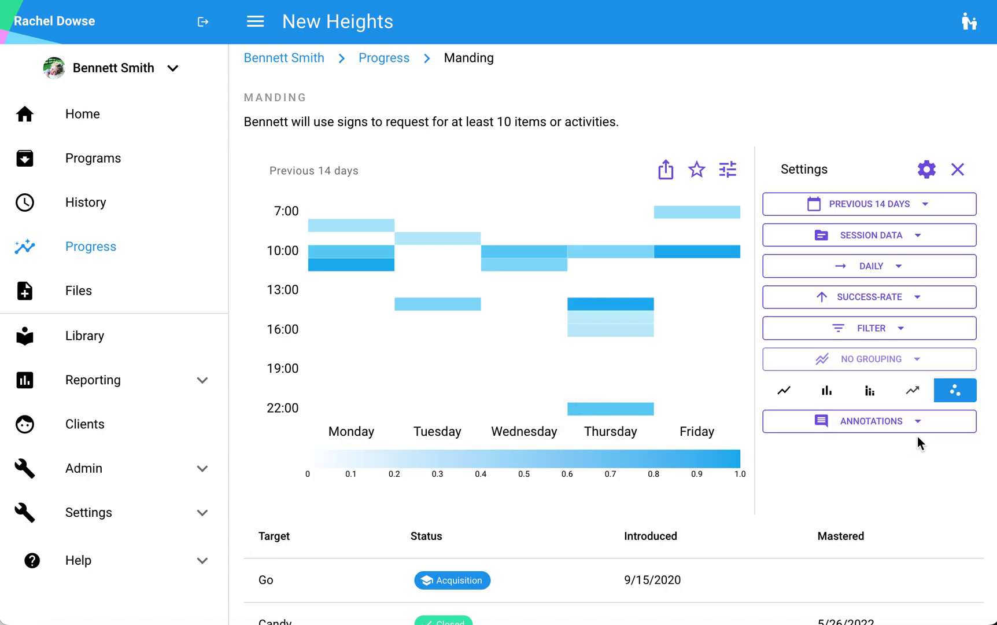
Step: Show Annotations and review the full Phase Lines list: Manding on, client and target off
scroll(918, 436, down, 1)
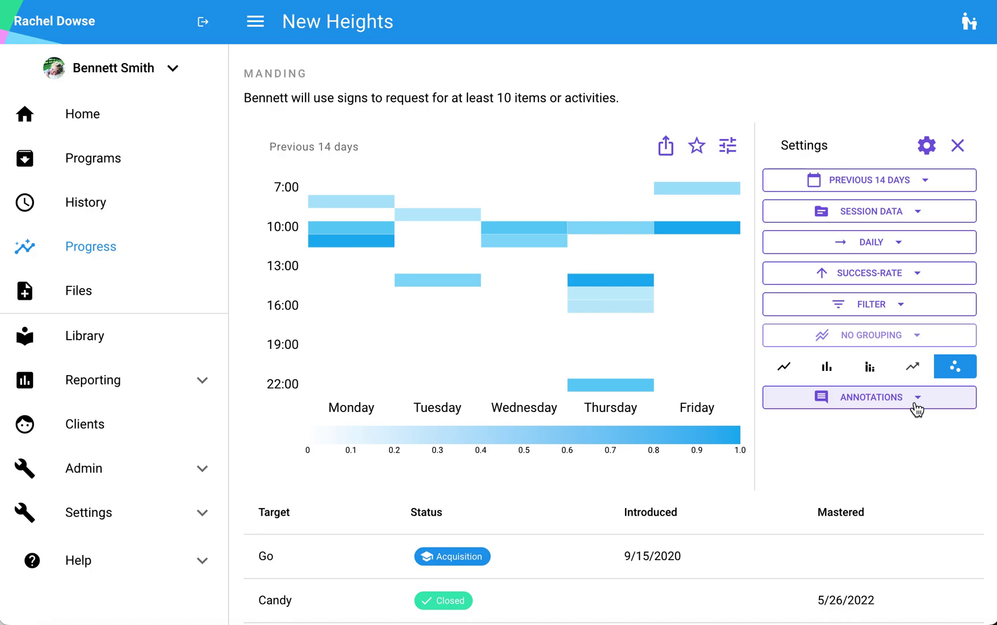
click(917, 404)
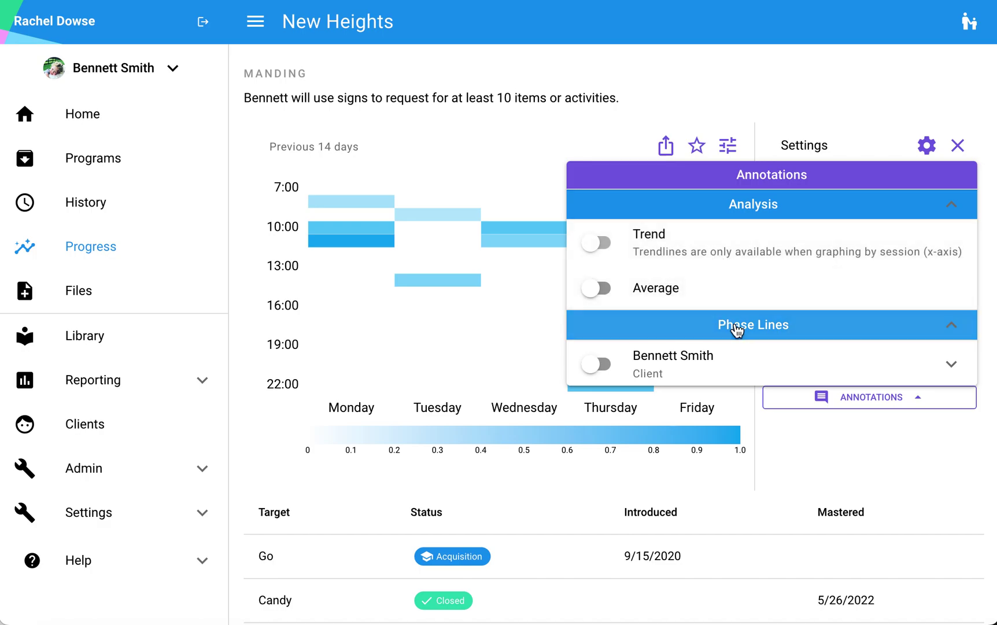
scroll(735, 327, down, 2)
scroll(736, 330, down, 1)
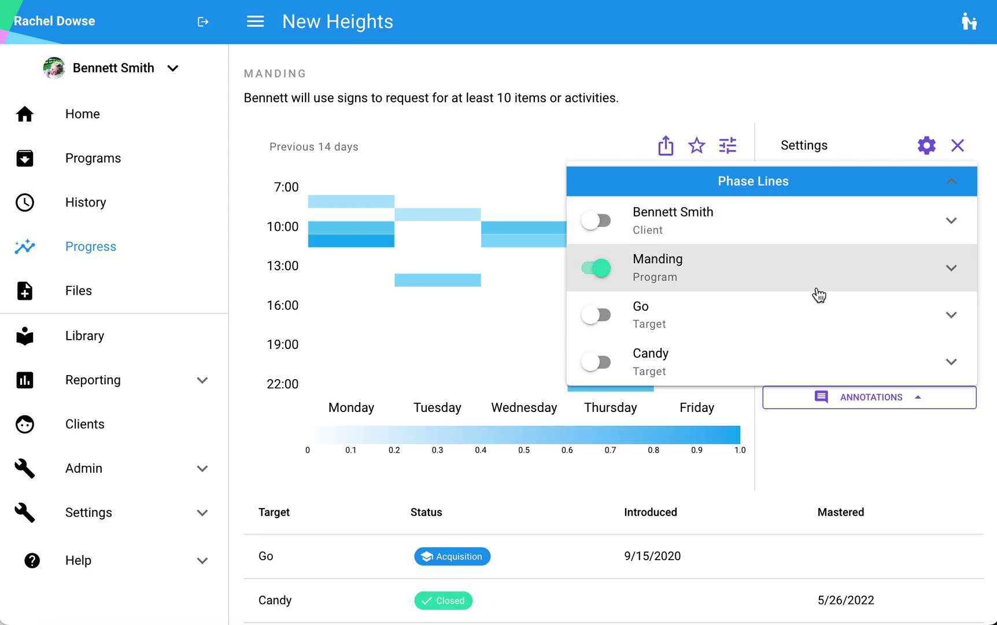
scroll(804, 311, down, 2)
scroll(806, 310, down, 2)
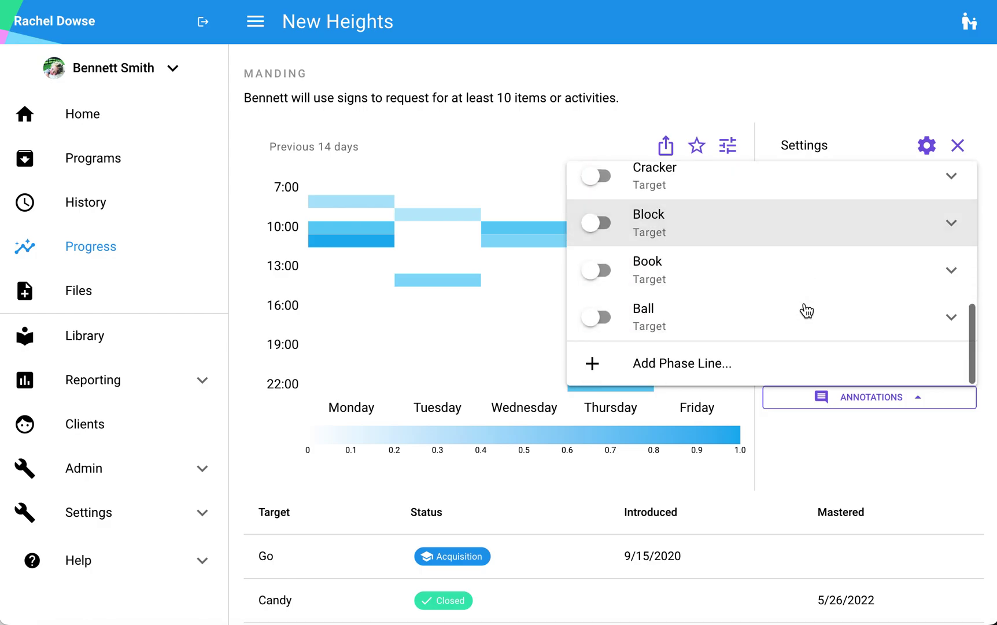
Step: Draft a phase line dated 4/3/2023, check its Apply to options, then cancel it
click(685, 365)
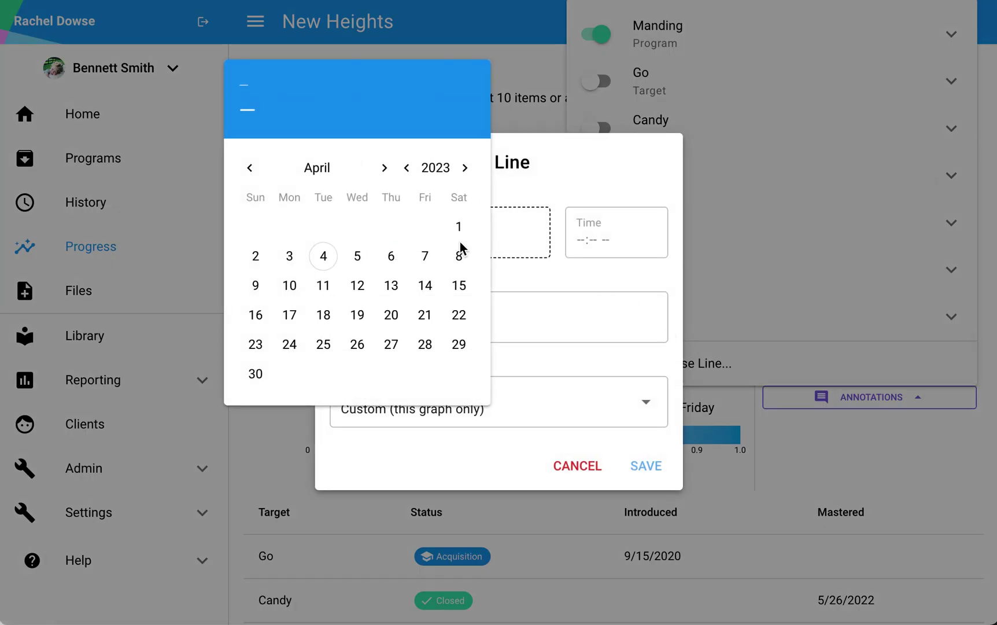
click(289, 256)
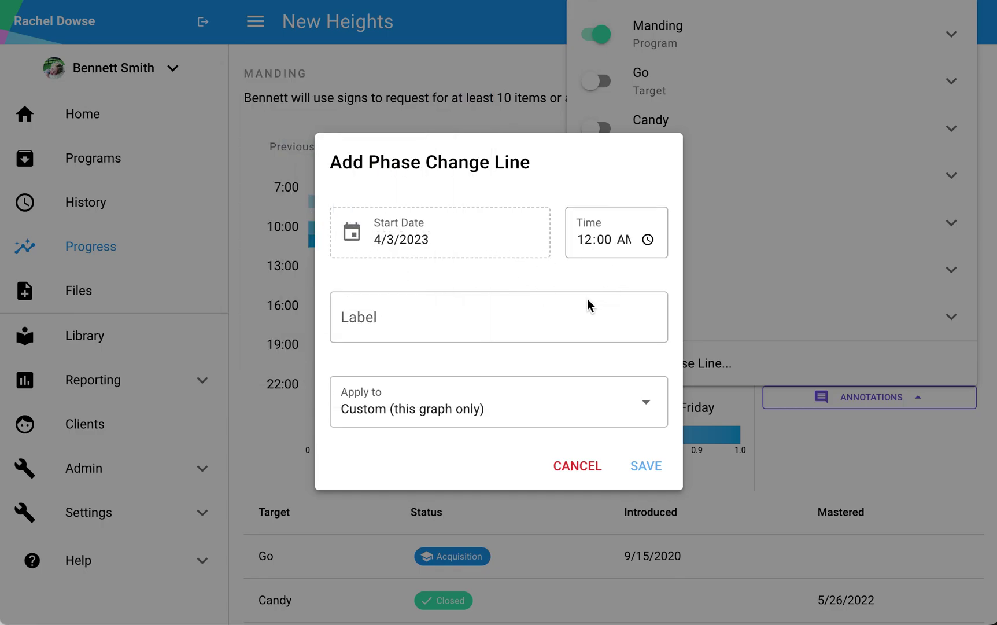
click(451, 329)
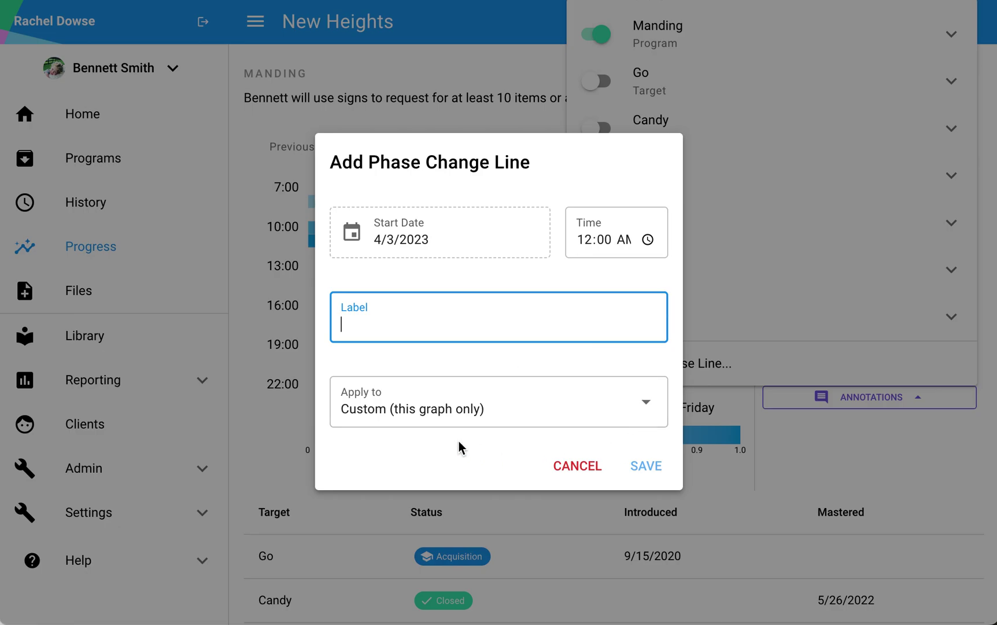
click(586, 422)
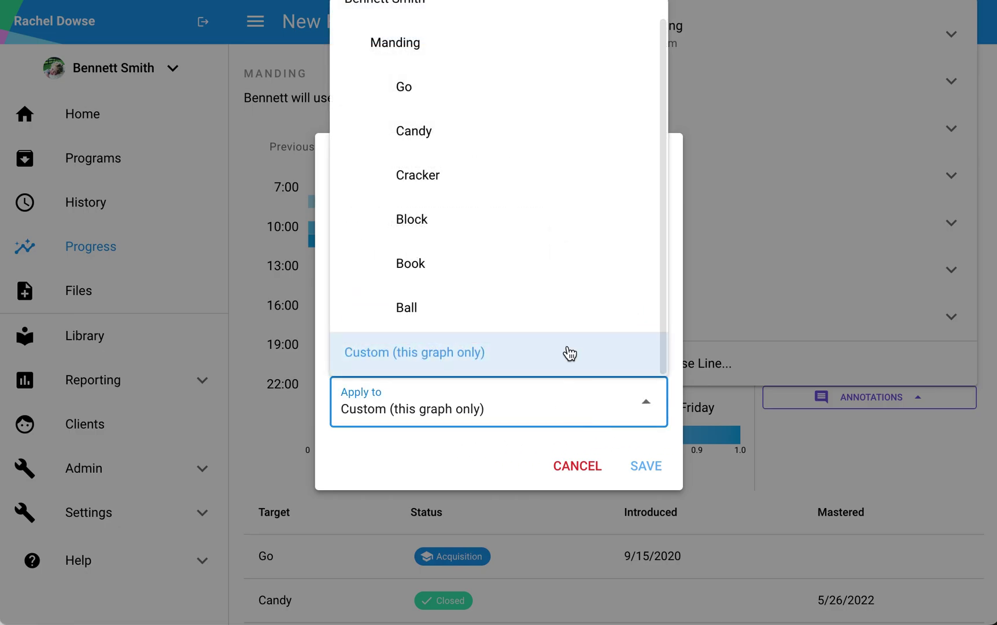
scroll(564, 185, up, 1)
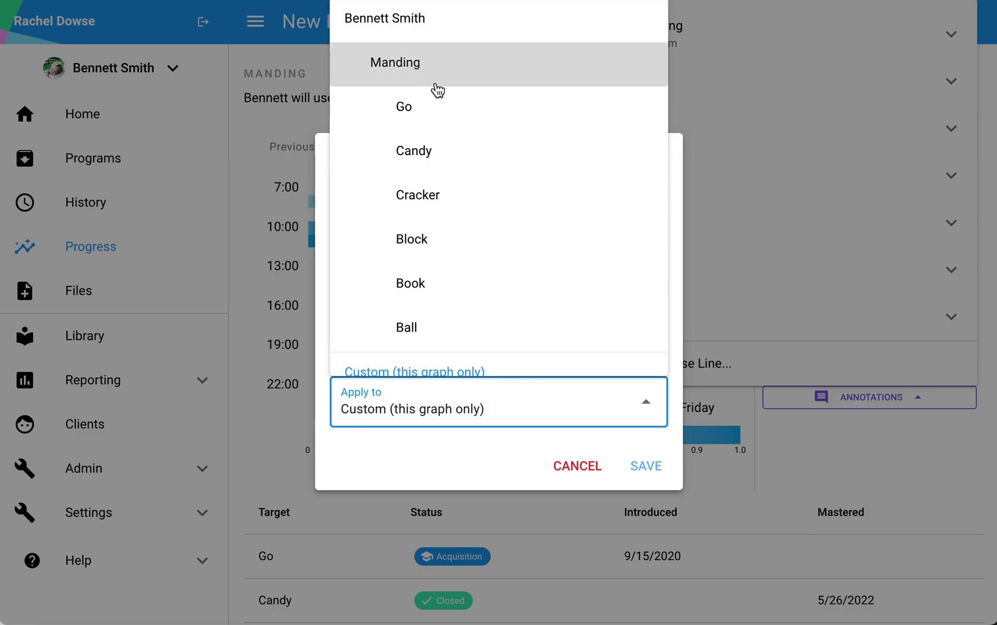
click(578, 471)
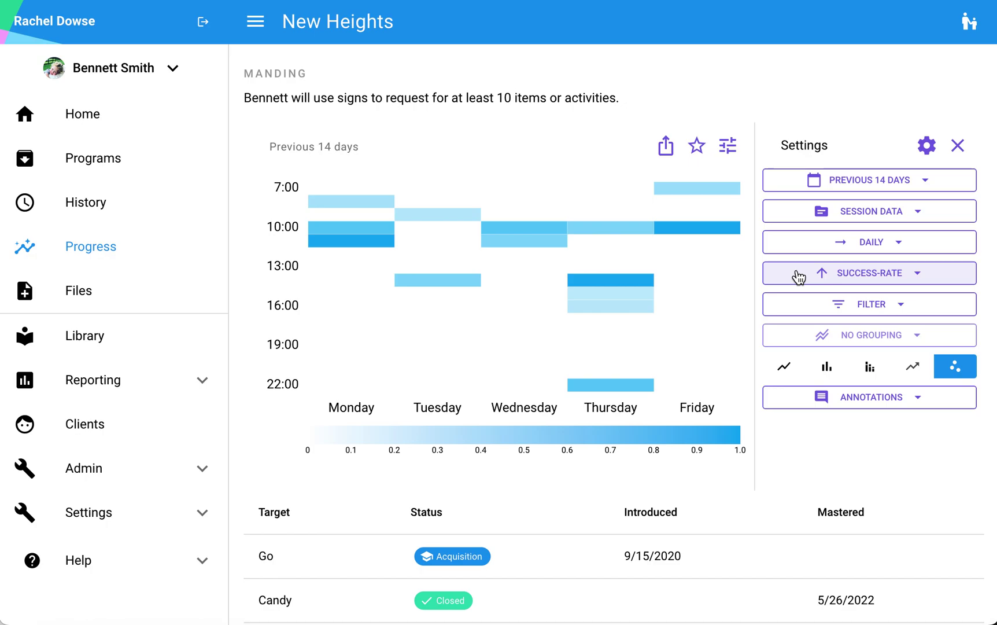
Step: Star the 14-day Manding success-rate heatmap to save it as the progress page default
click(697, 149)
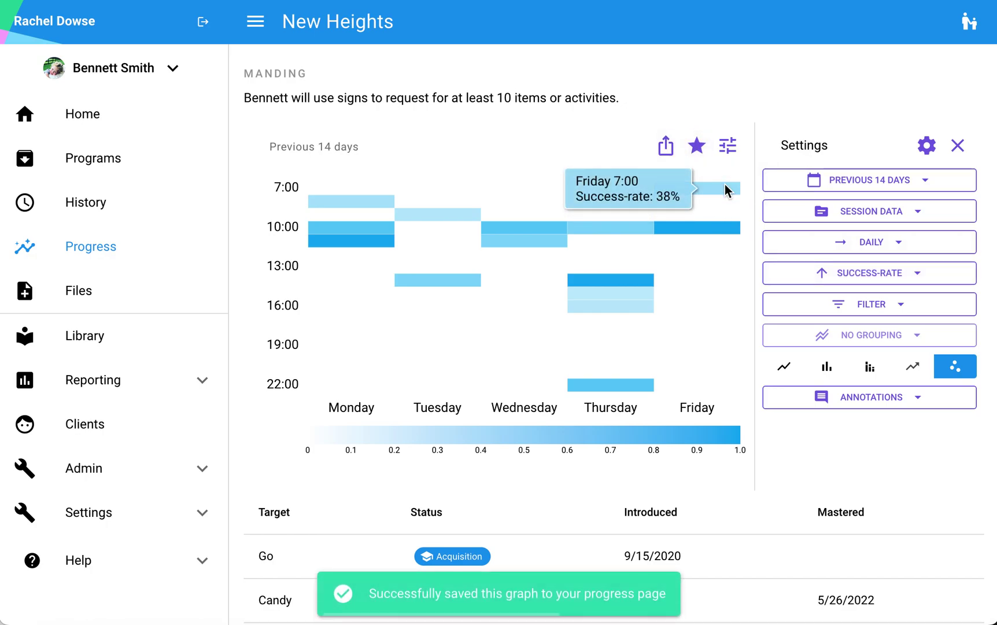